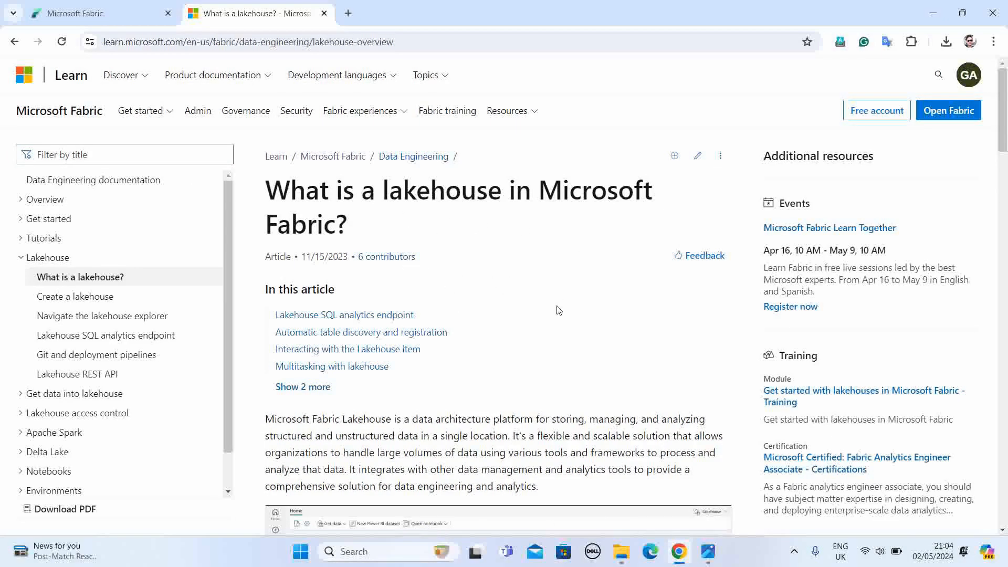
Read the introduction and the SQL analytics endpoint section of the lakehouse overview article
scroll(555, 308, "down", 1)
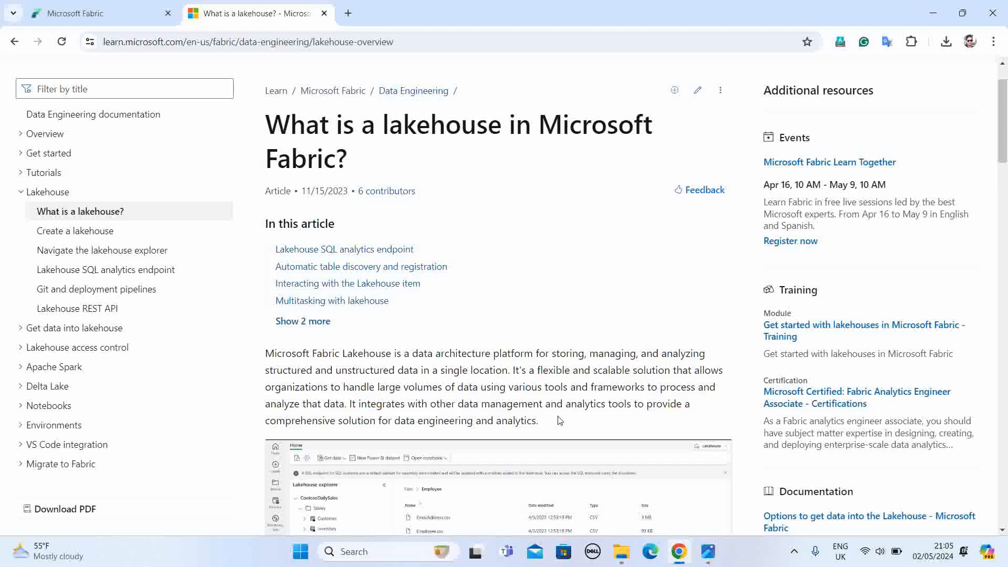
scroll(558, 418, "down", 1)
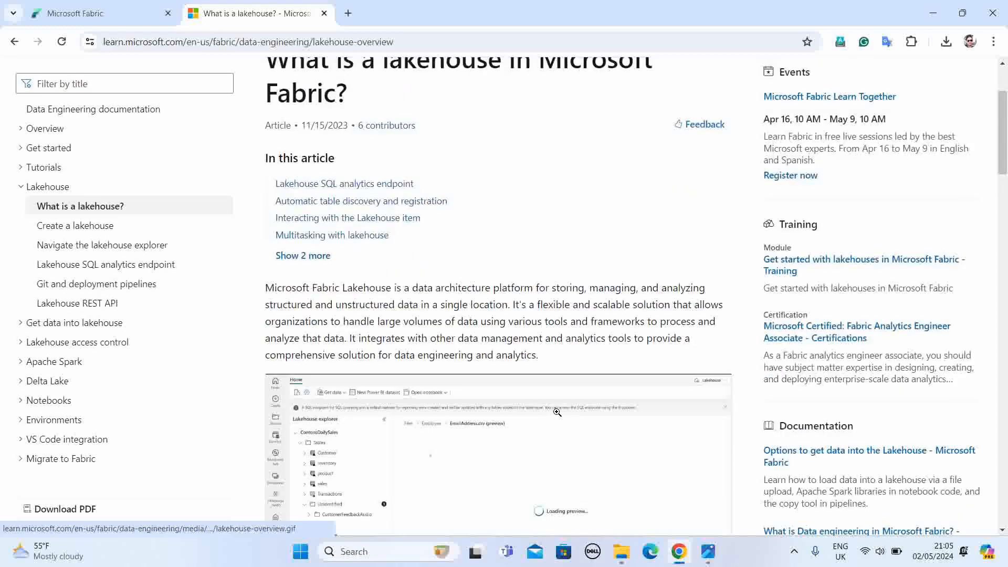
scroll(557, 413, "down", 4)
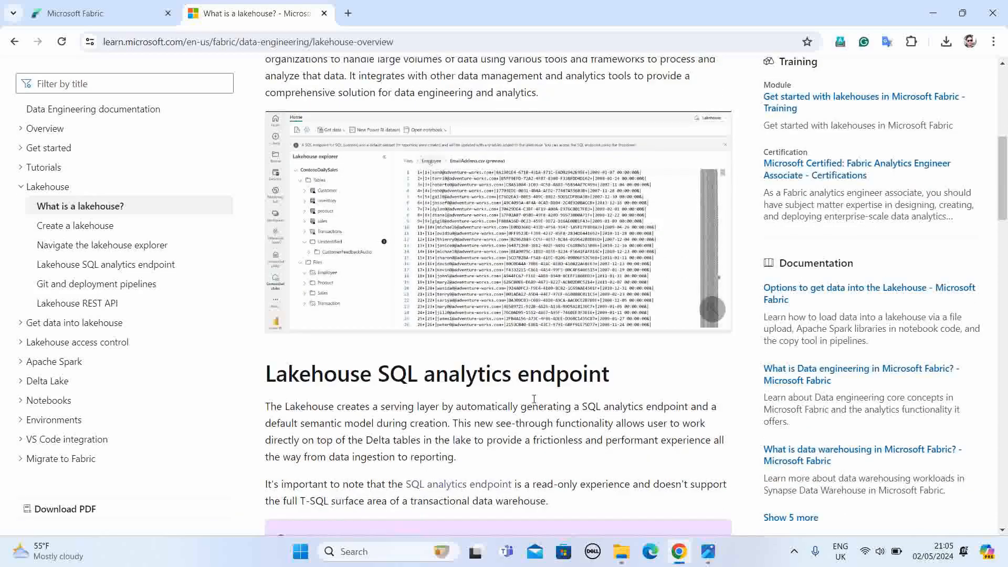
scroll(534, 399, "up", 2)
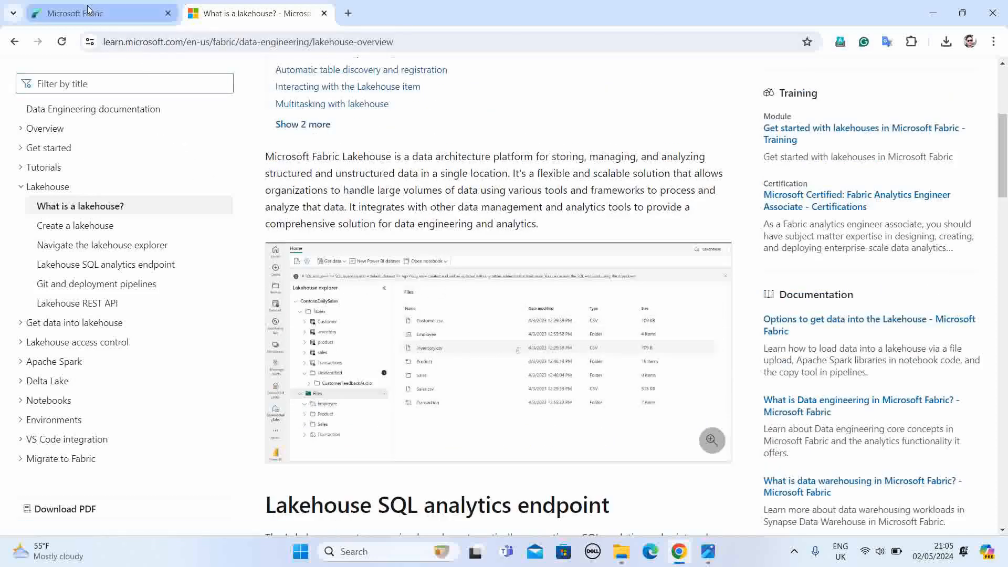
Switch to the Microsoft Fabric page and open the Synapse Data Engineering experience
mouse_move(84, 12)
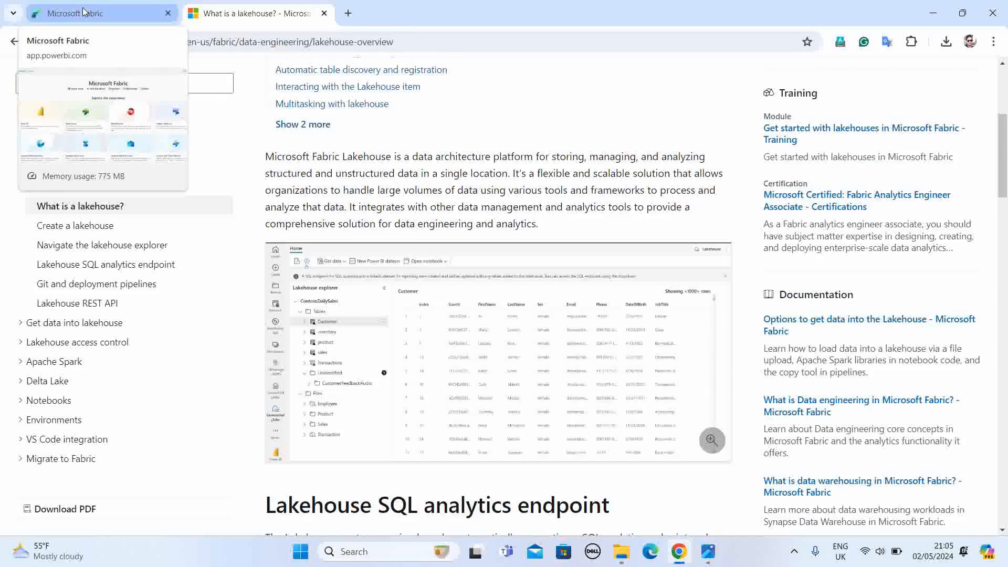
left_click(91, 13)
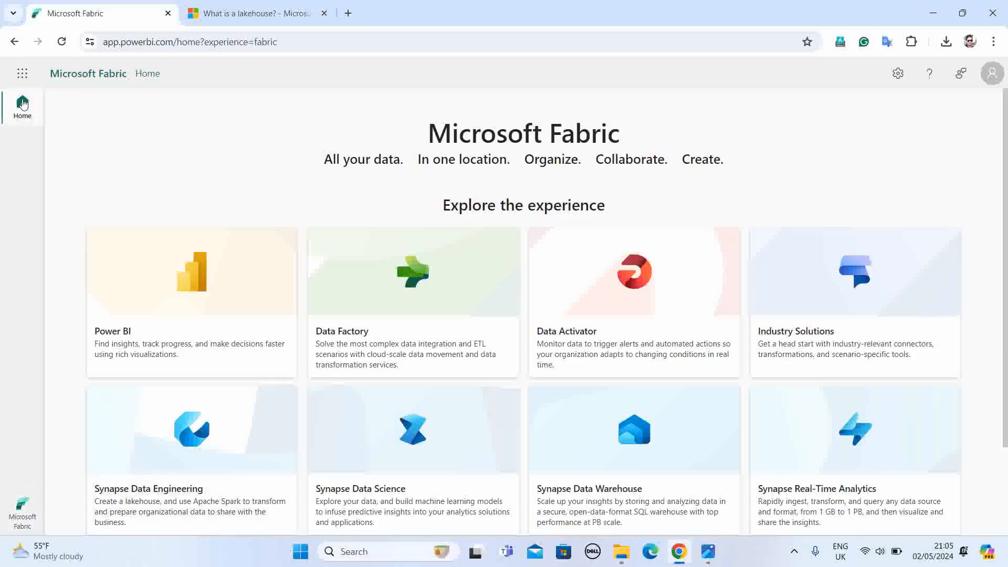
left_click(21, 510)
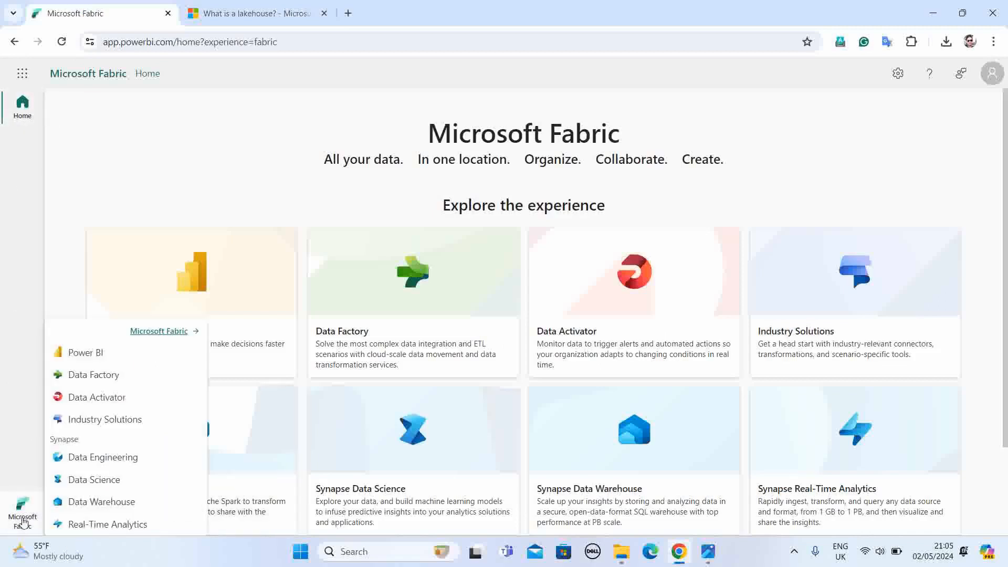
left_click(98, 457)
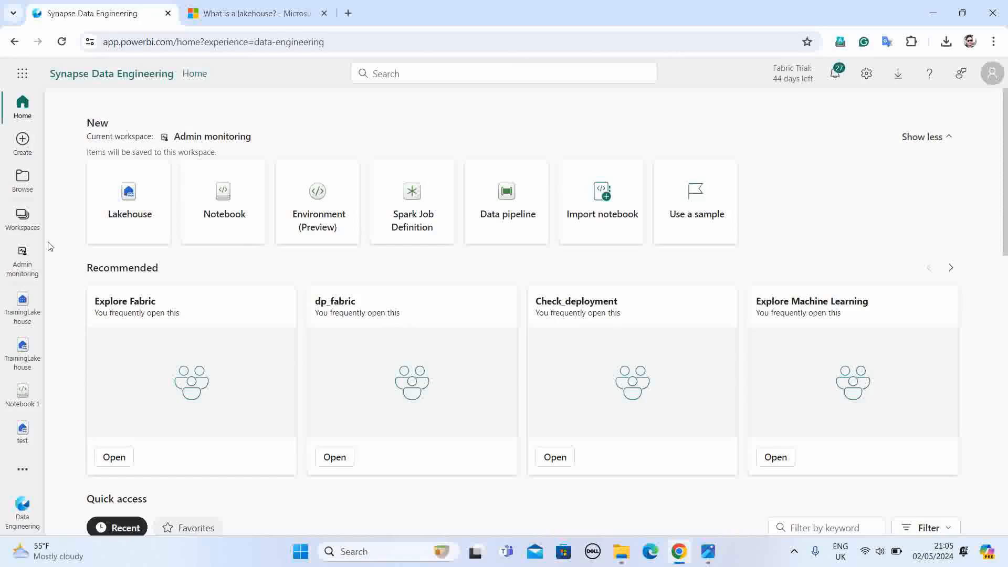
Create a new workspace named chapter4
left_click(21, 226)
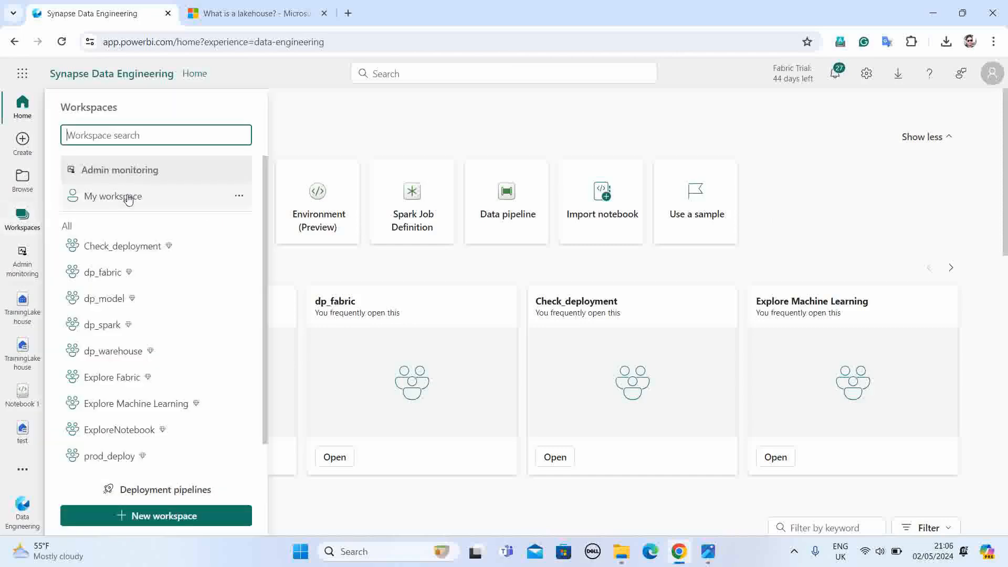
left_click(189, 515)
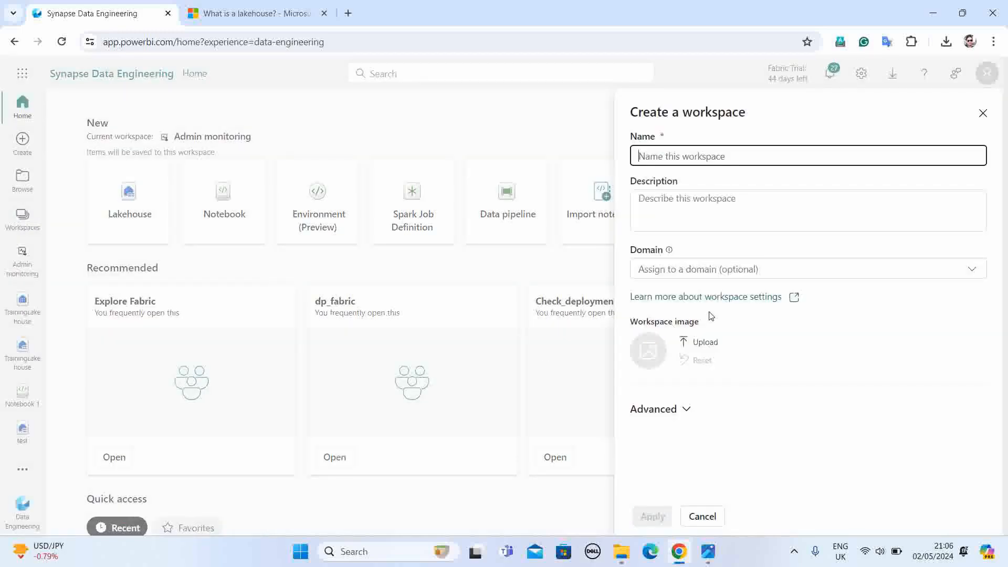
type("chapter4")
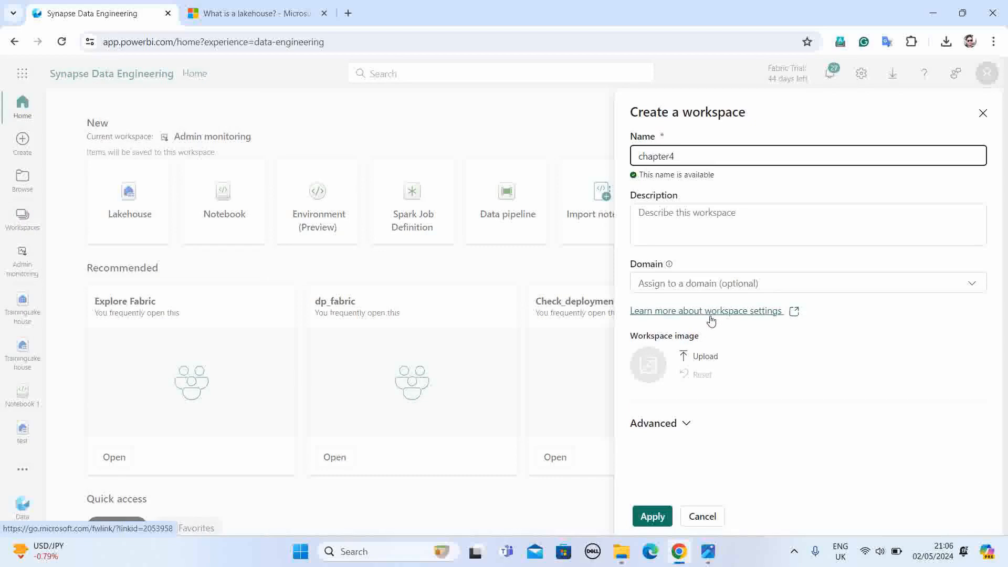
left_click(651, 517)
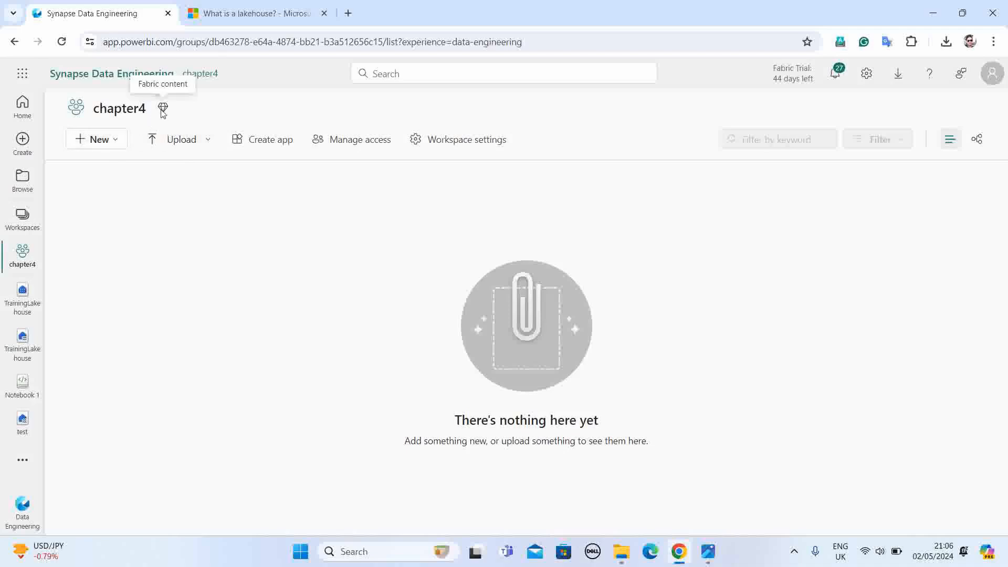
Create a lakehouse named trainingLakehouse in the chapter4 workspace and dismiss the completion notification
left_click(119, 147)
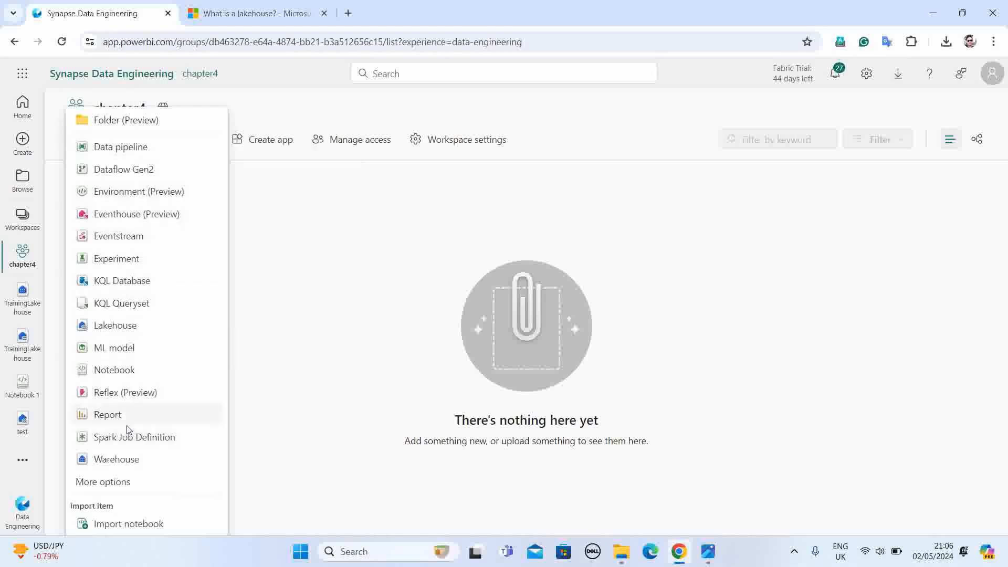
left_click(114, 326)
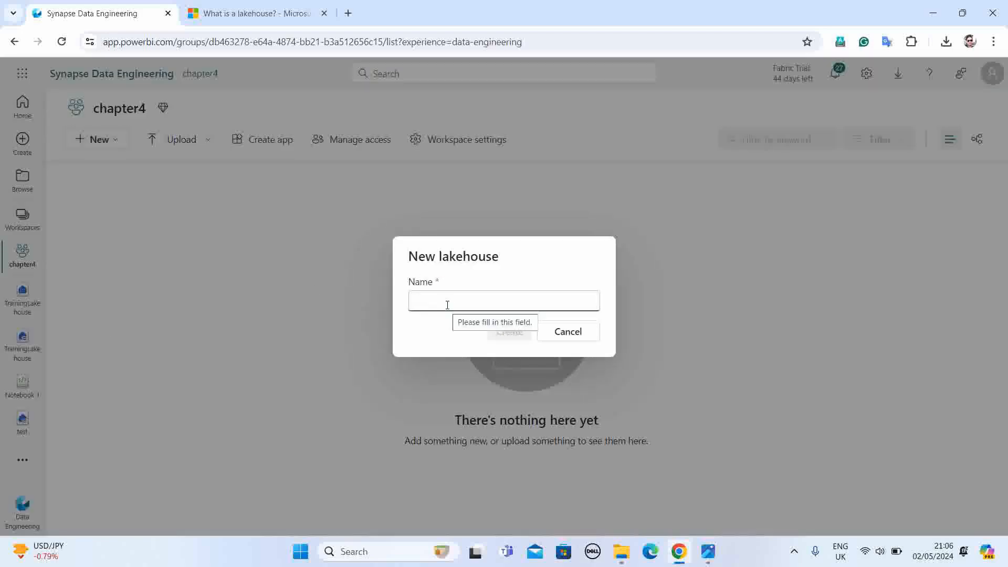
type("trainingLakehouse")
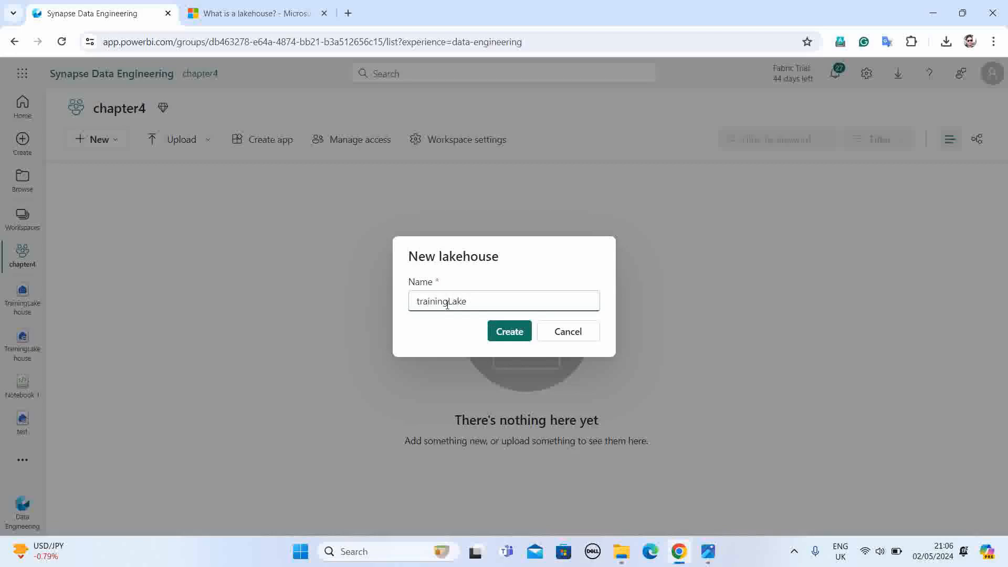
left_click(519, 331)
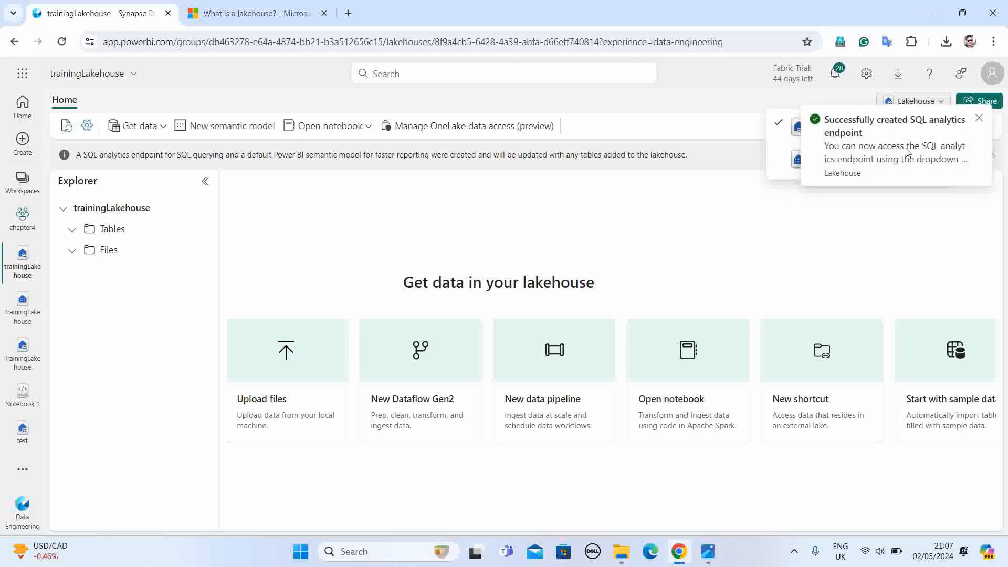
left_click(980, 122)
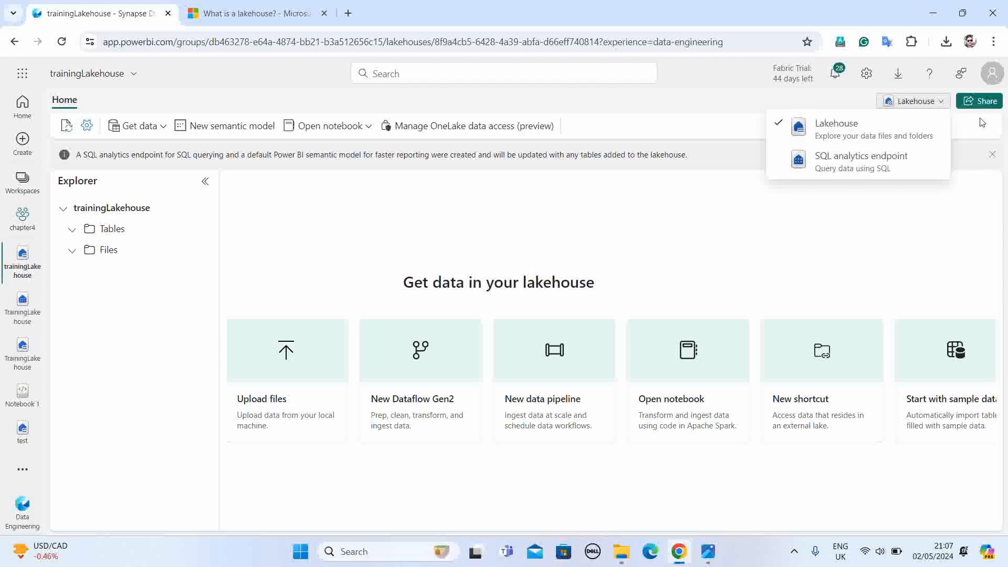
left_click(866, 270)
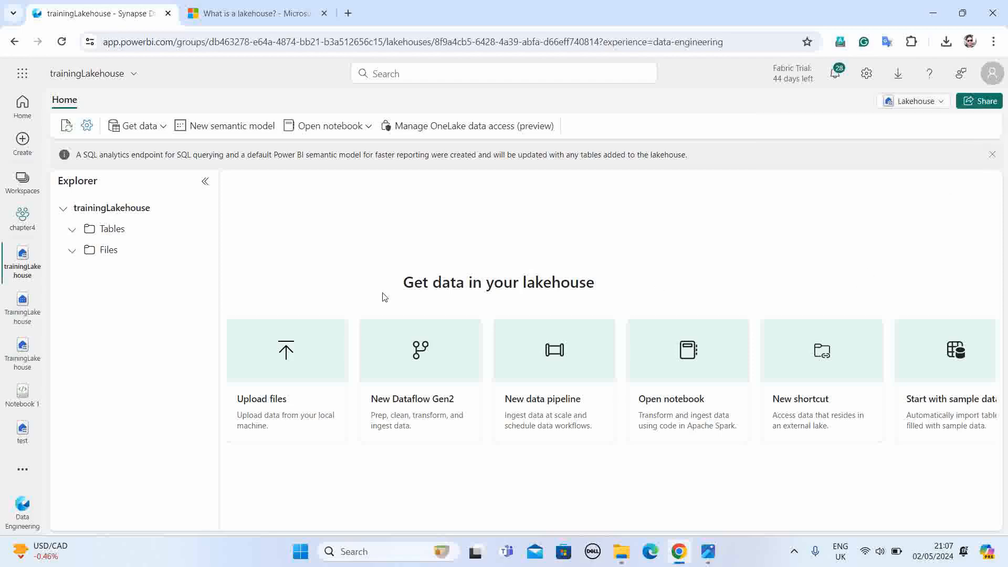
Start a folder upload into the Files section of trainingLakehouse
left_click(72, 250)
left_click(201, 253)
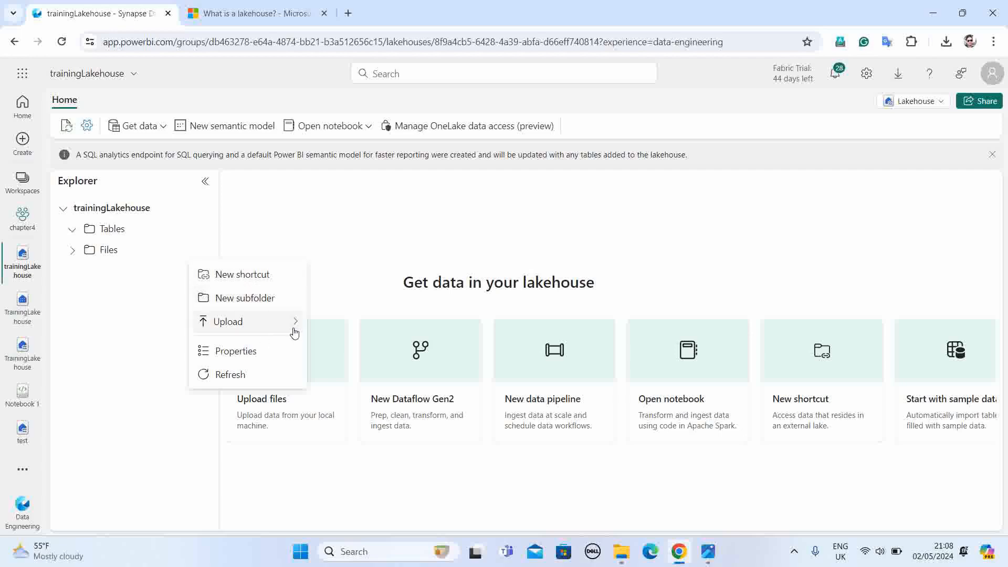
mouse_move(297, 321)
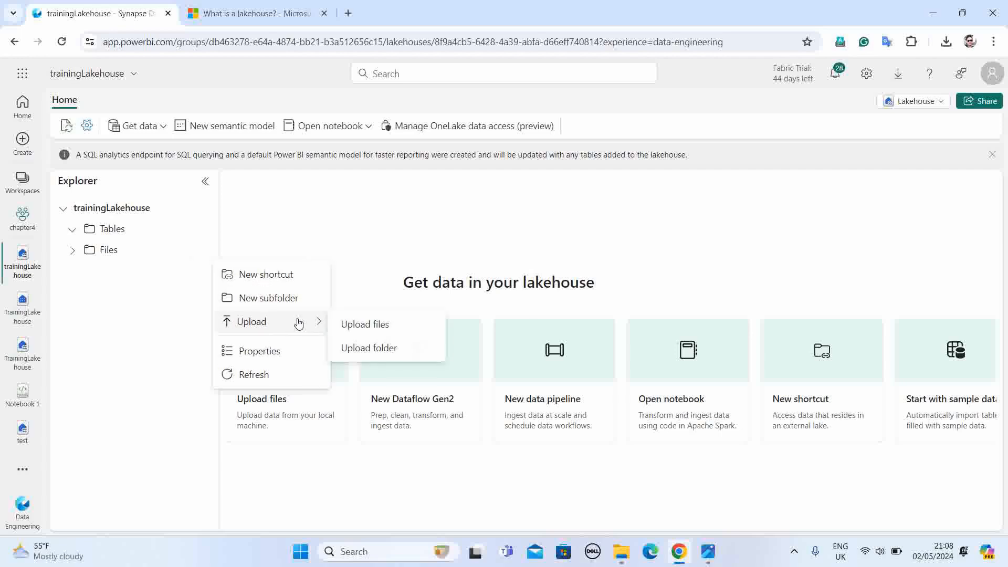
left_click(374, 350)
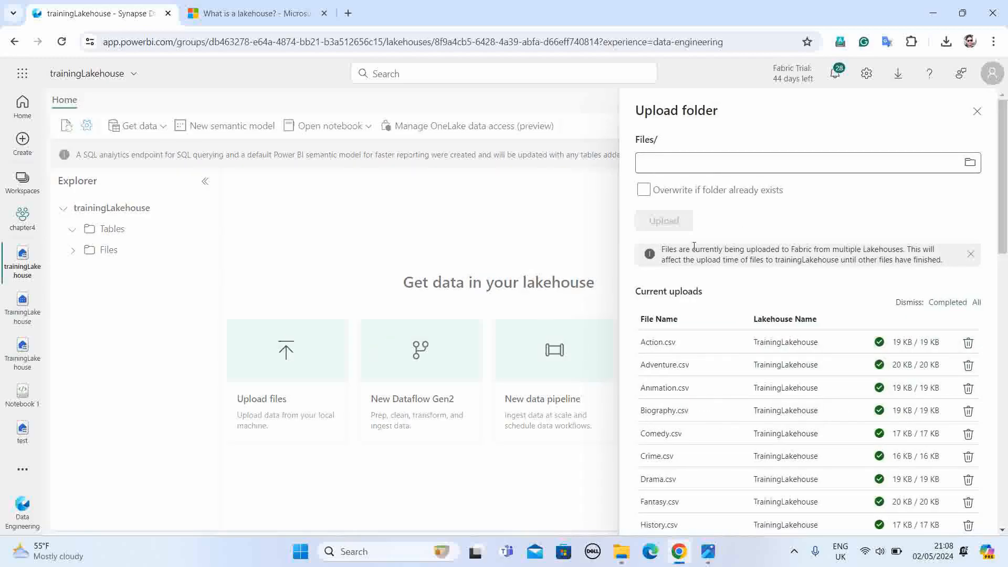
Select the MovieFiles folder from Fabric Chap 4, upload it to the lakehouse, and close the upload form
left_click(968, 164)
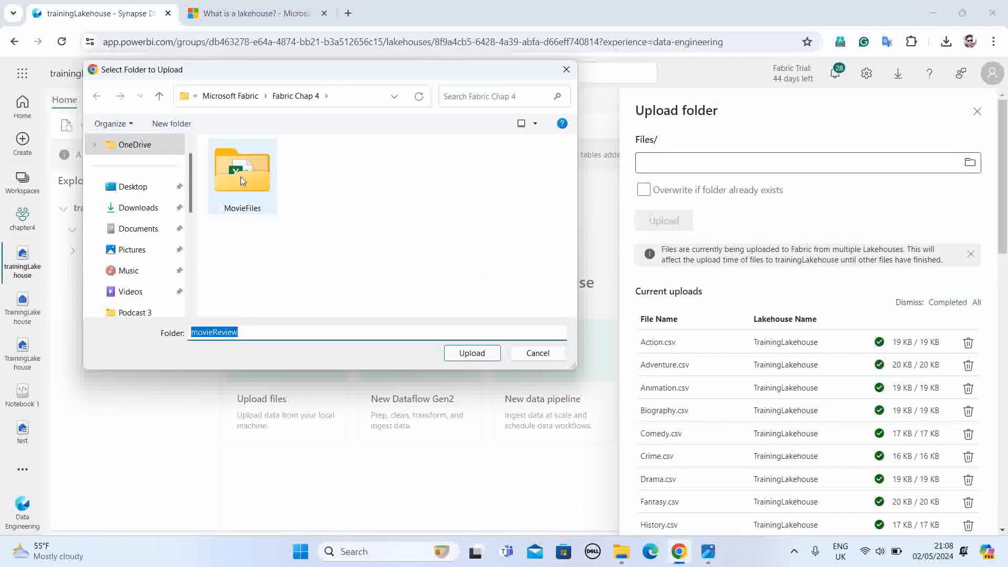
double_click(244, 176)
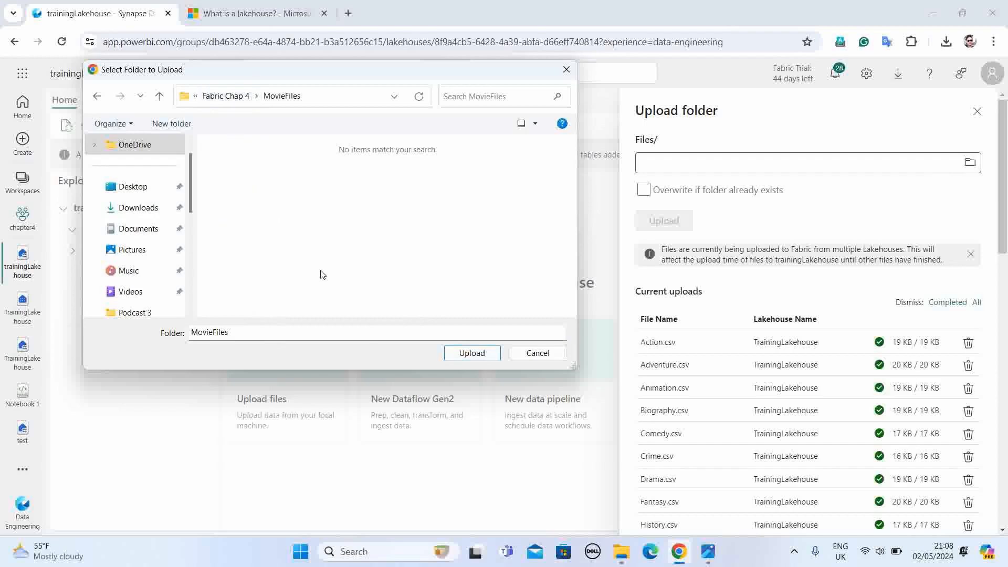
left_click(224, 96)
left_click(250, 173)
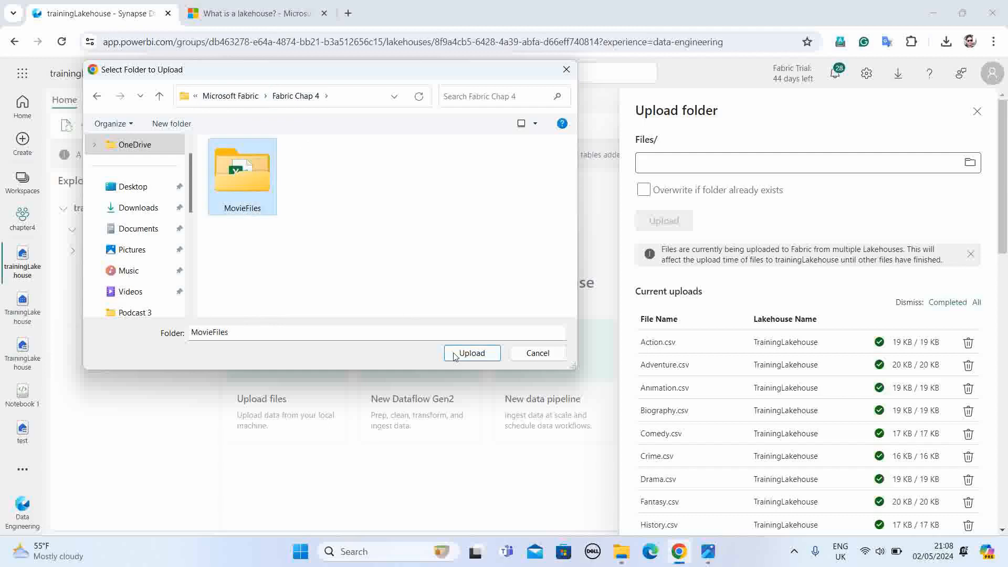
left_click(479, 355)
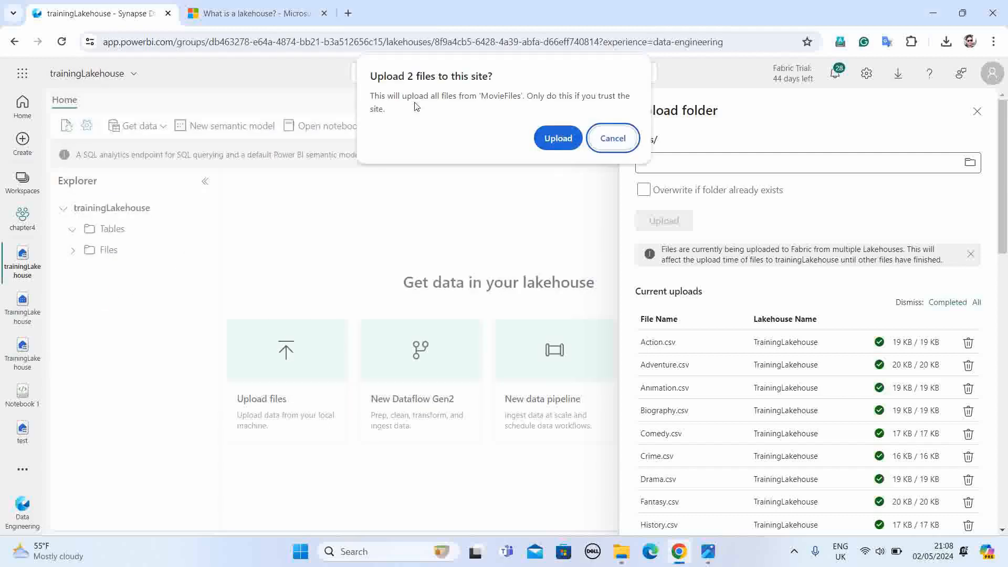
left_click(543, 138)
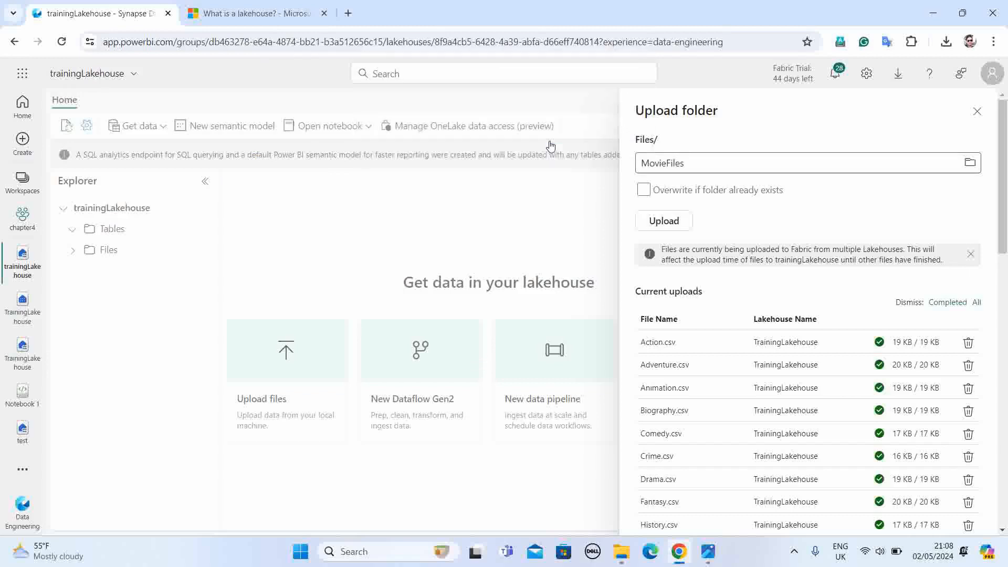
left_click(663, 222)
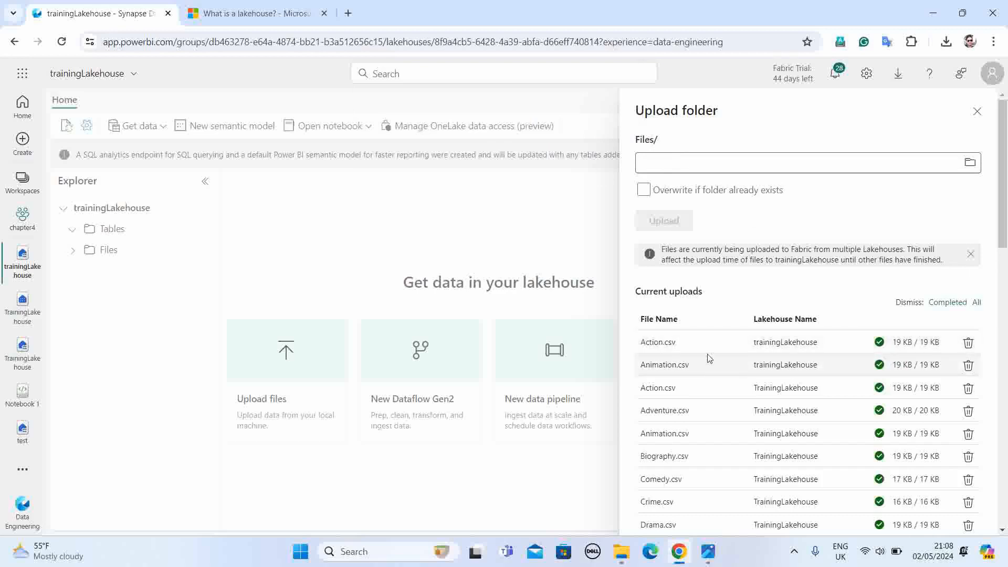
left_click(977, 111)
Browse the MovieFiles folder under Files, preview Action.csv, return to the folder's file list, and collapse Tables
left_click(107, 250)
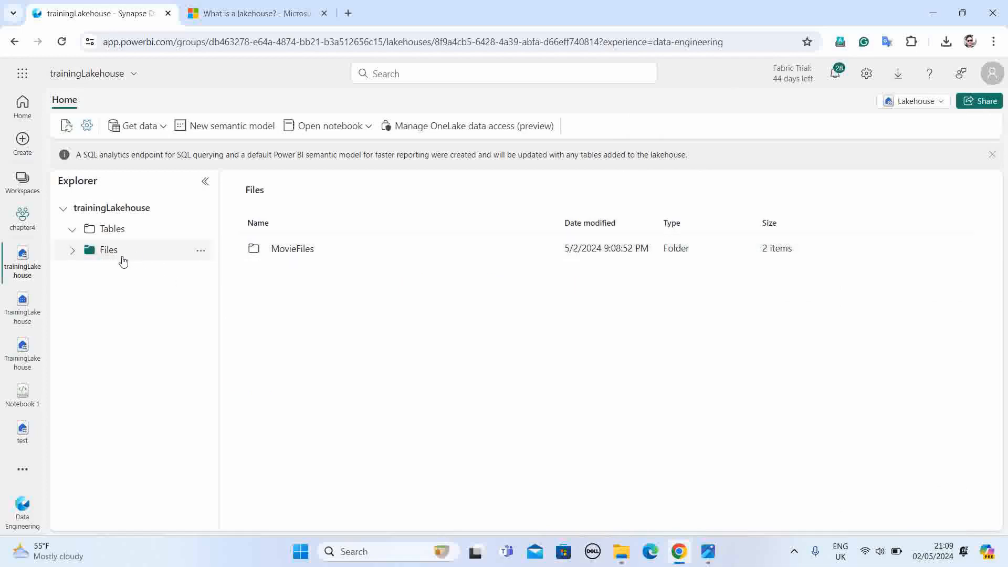
left_click(73, 251)
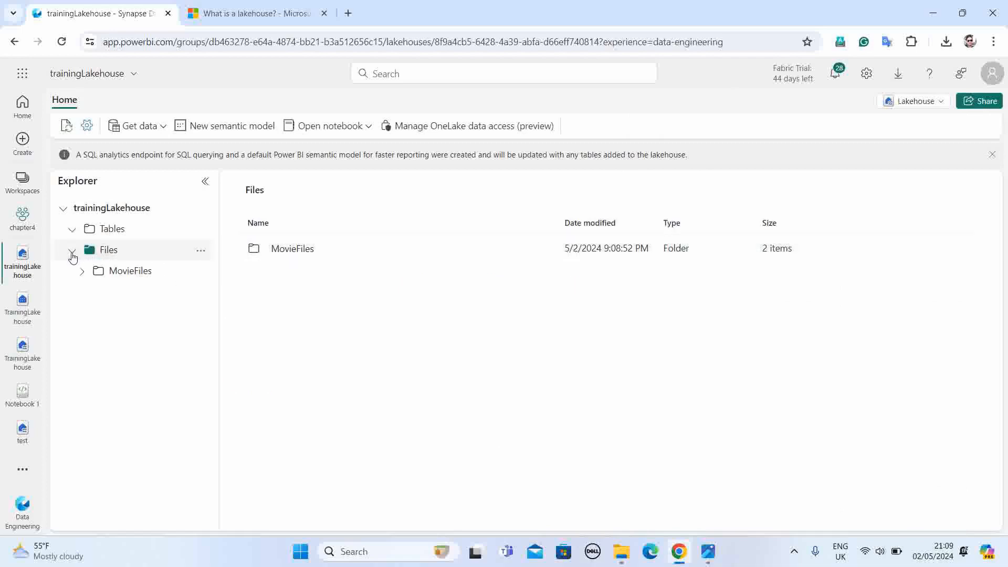
left_click(131, 271)
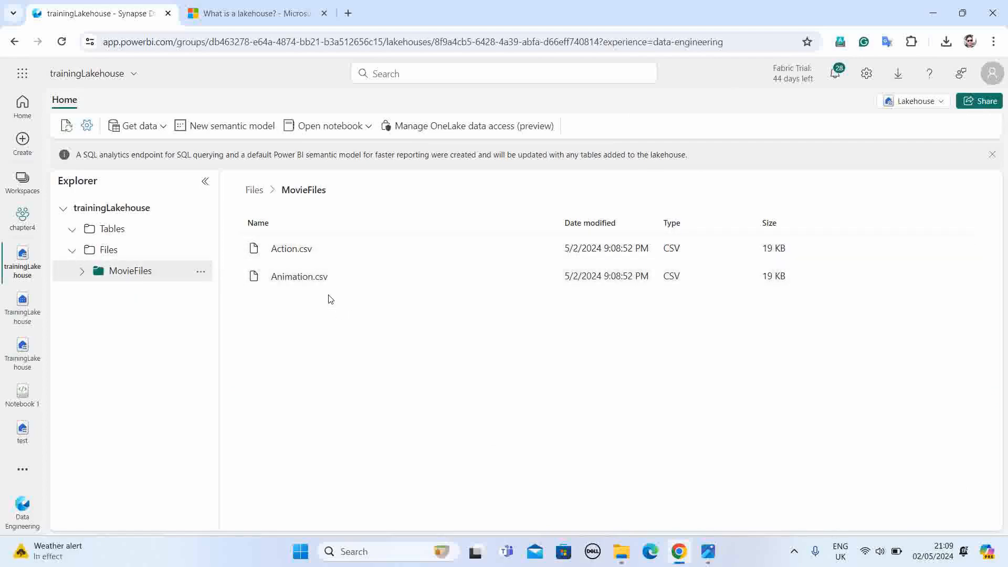
left_click(289, 250)
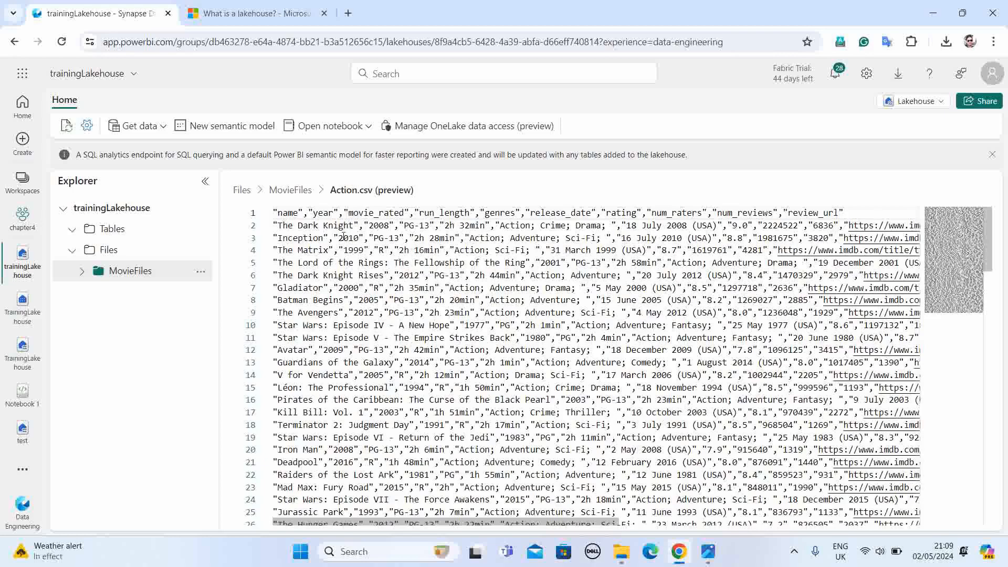
left_click(130, 273)
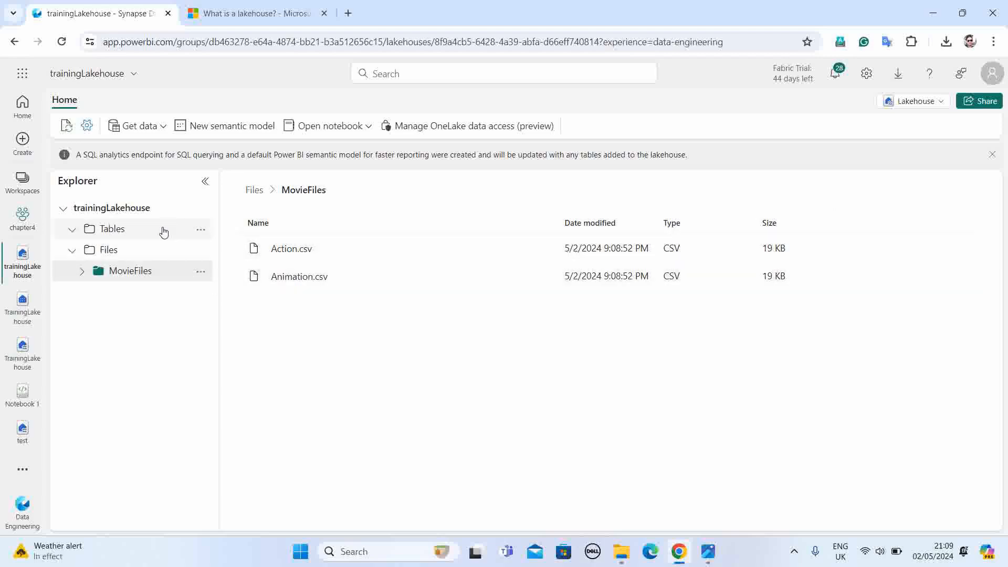
left_click(72, 231)
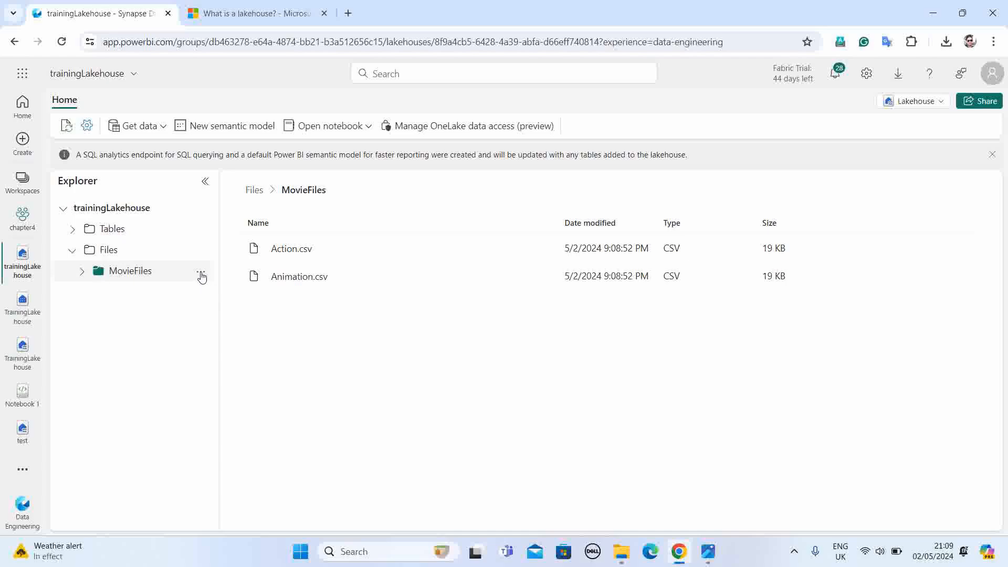
Search the Microsoft Fabric documentation for "delta table" and open the article on uploading CSV to delta tables
left_click(257, 13)
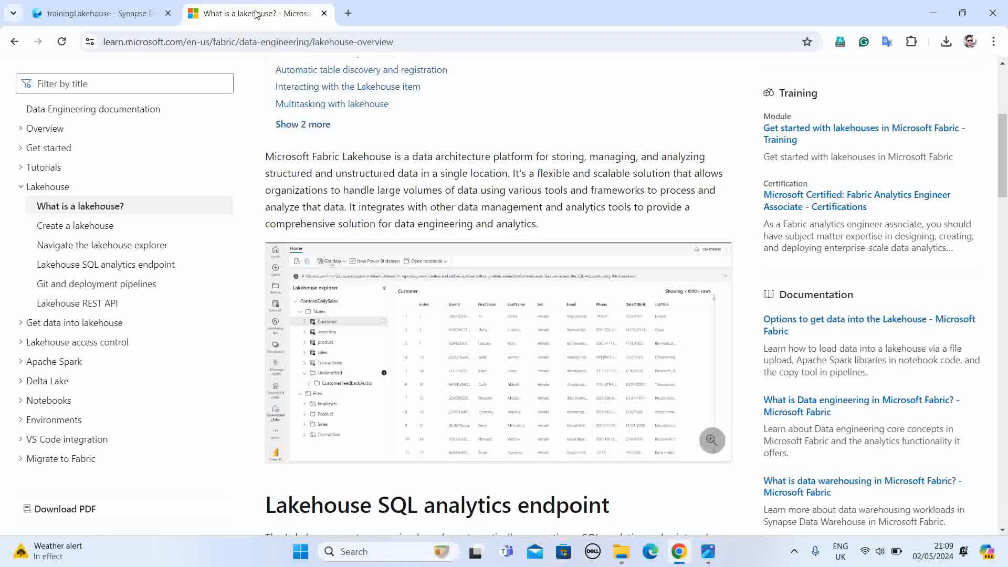
left_click(78, 84)
type("del")
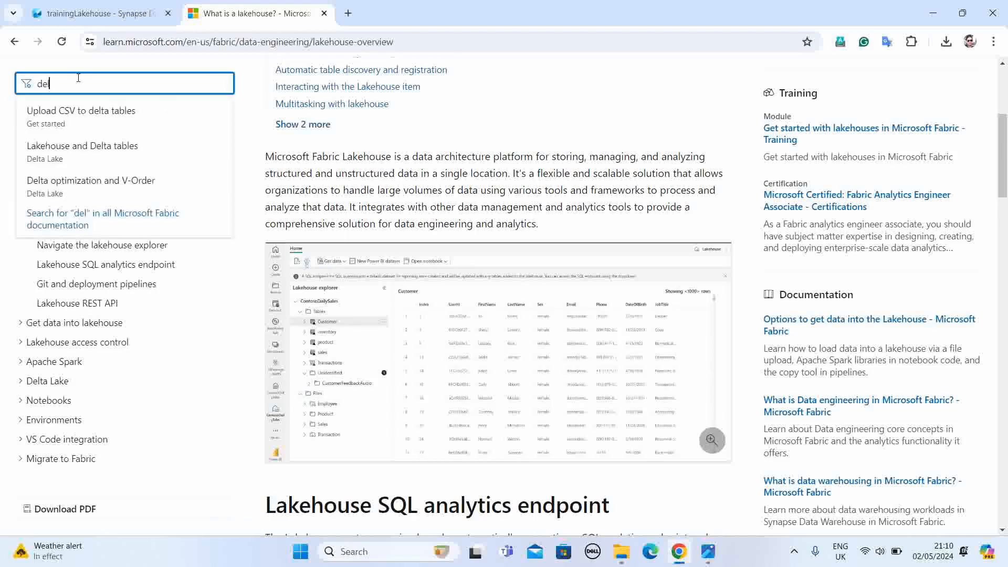
type("ta")
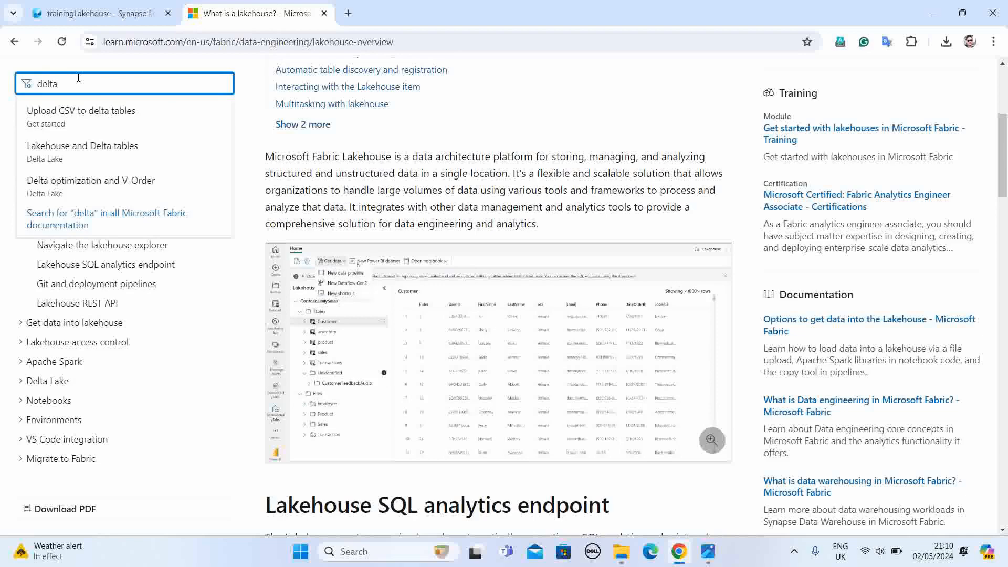
type(" table")
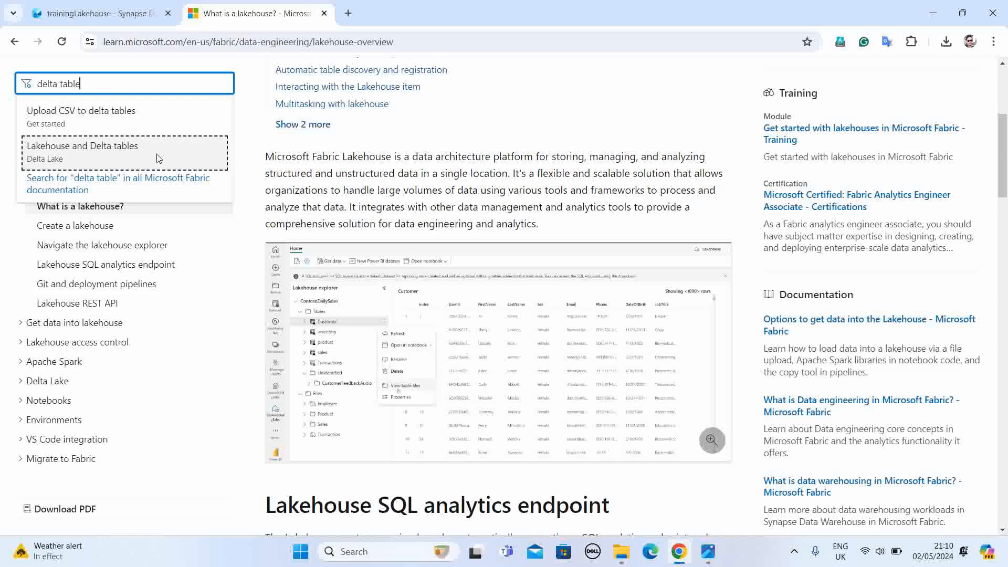
left_click(123, 117)
Return to trainingLakehouse and preview the contents of Action.csv and Animation.csv in the MovieFiles folder
left_click(96, 17)
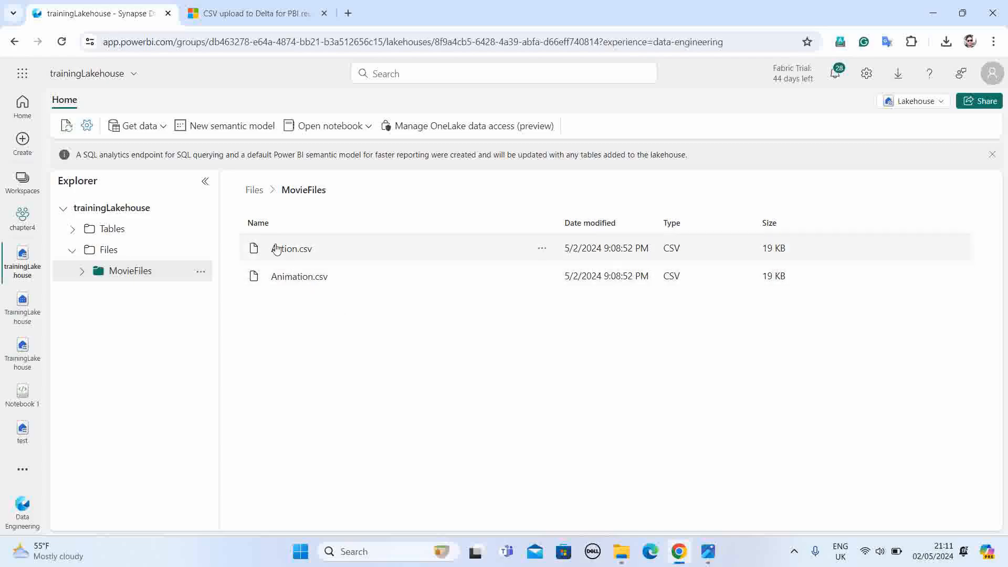
left_click(290, 251)
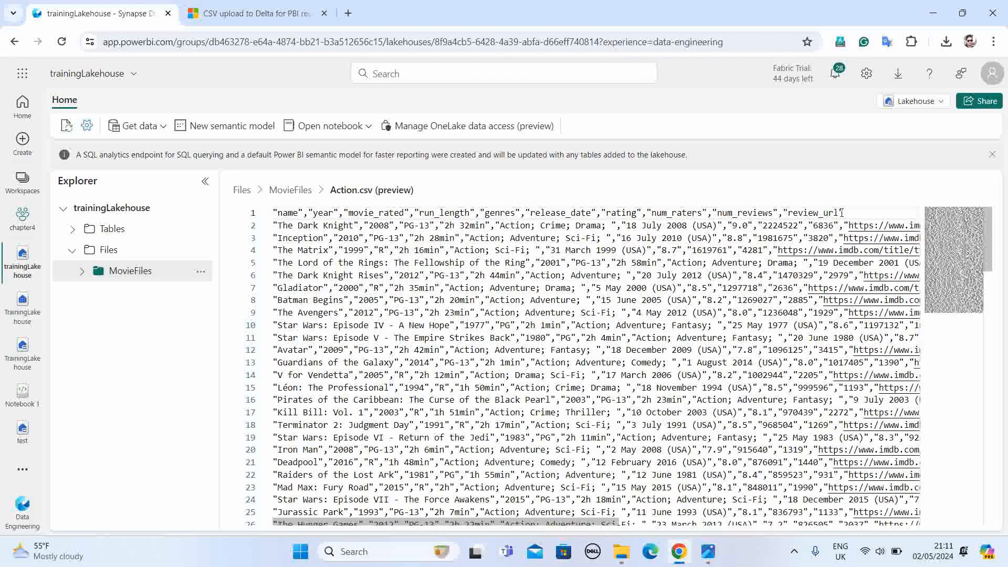
left_click(292, 192)
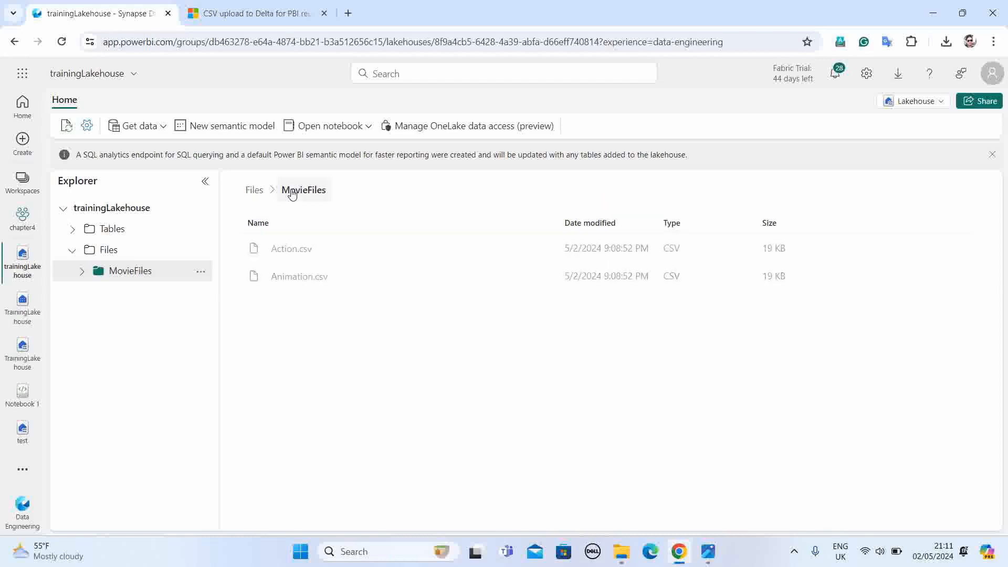
left_click(301, 281)
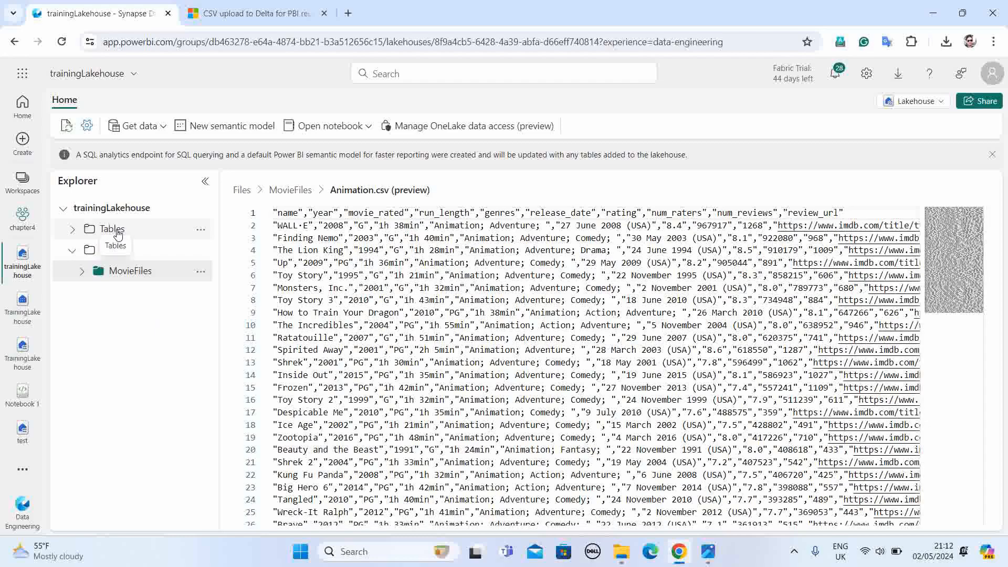
Load Action.csv from MovieFiles into a new table named Movie, using the header for column names, and preview the table
left_click(131, 271)
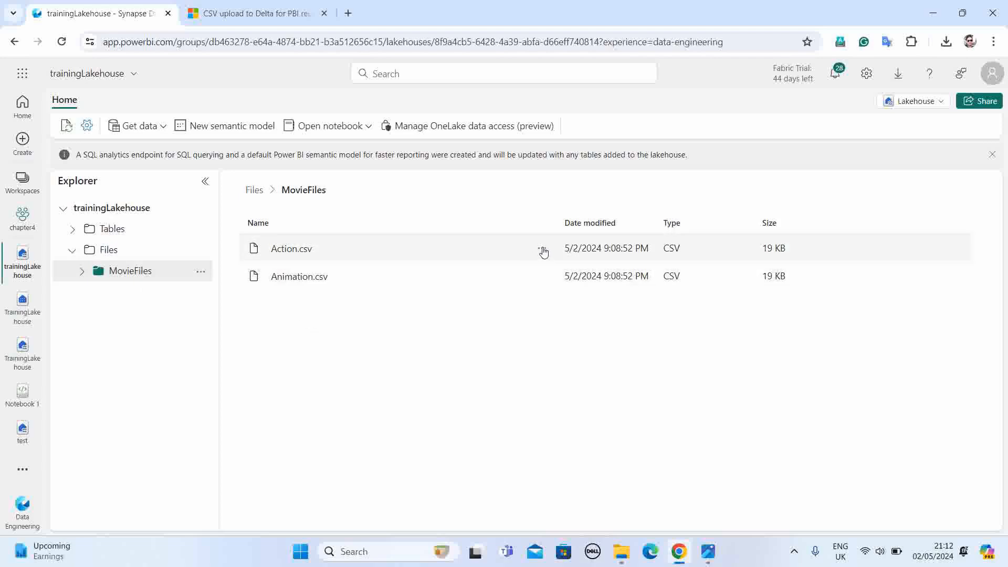
left_click(543, 250)
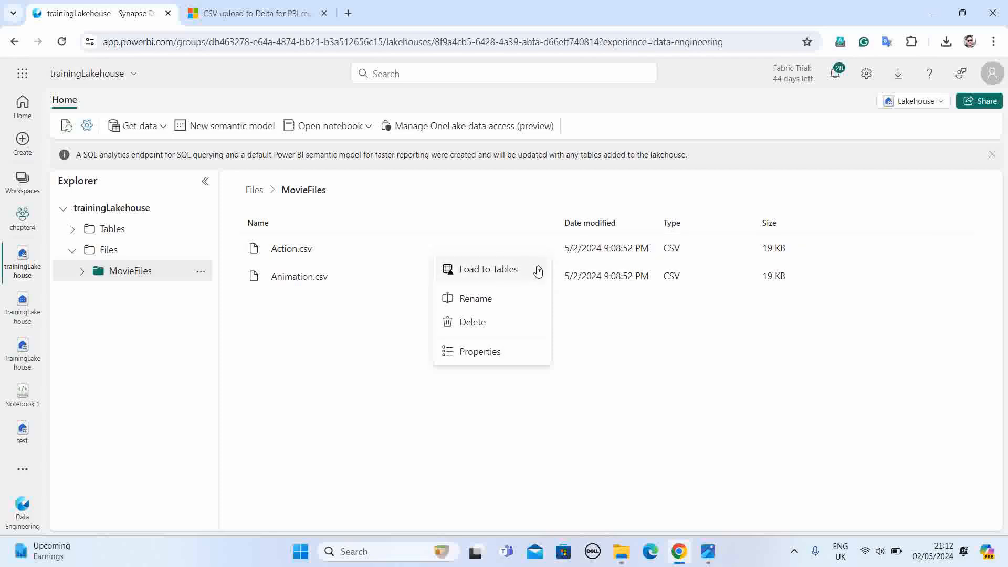
mouse_move(540, 267)
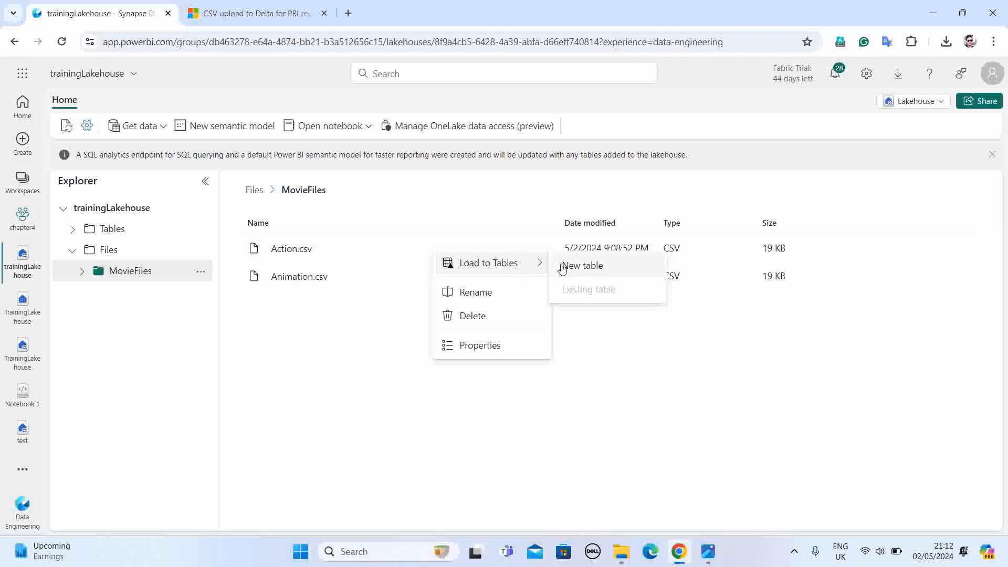
left_click(587, 267)
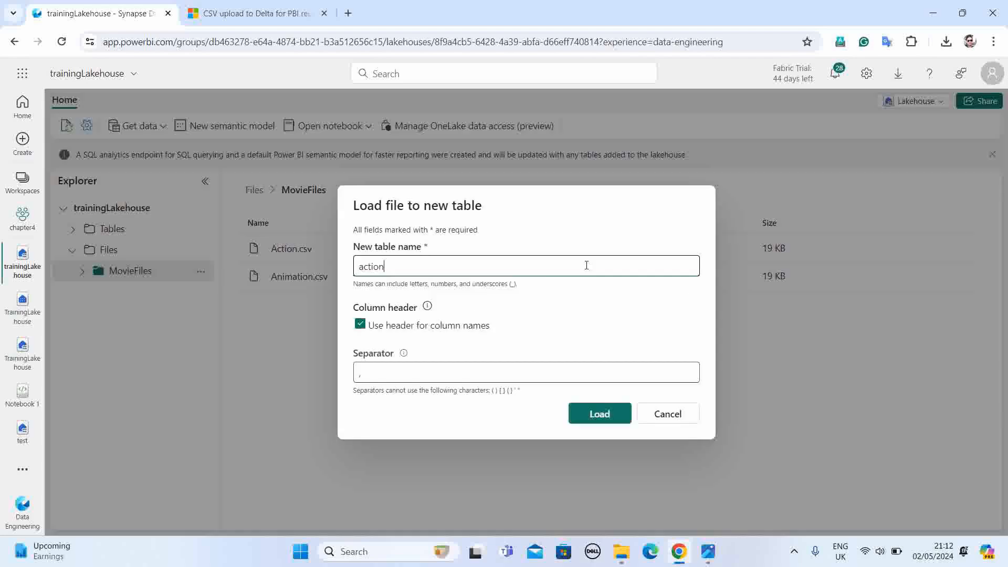
left_click_drag(434, 266, 287, 267)
type("Movie")
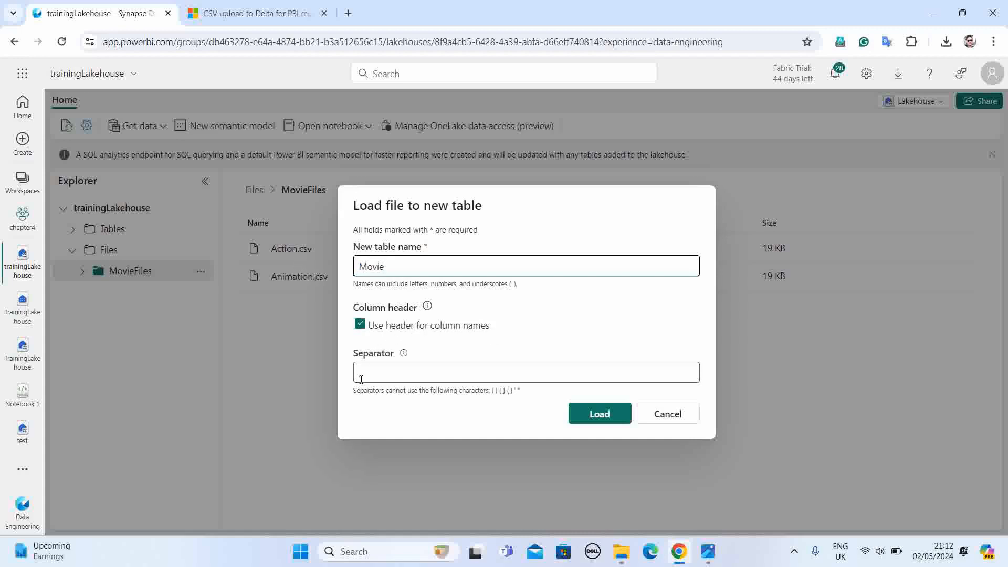
left_click(603, 416)
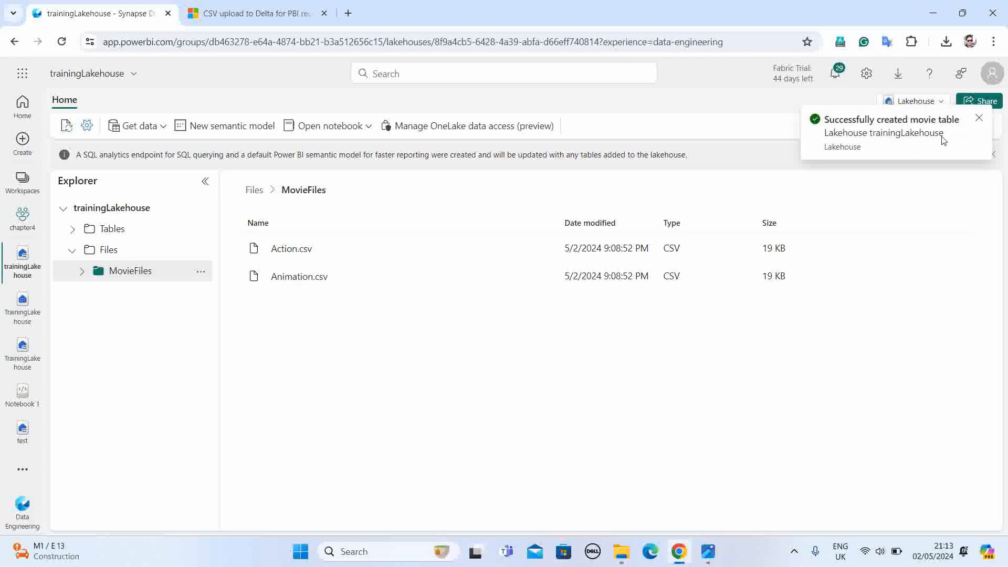
left_click(72, 229)
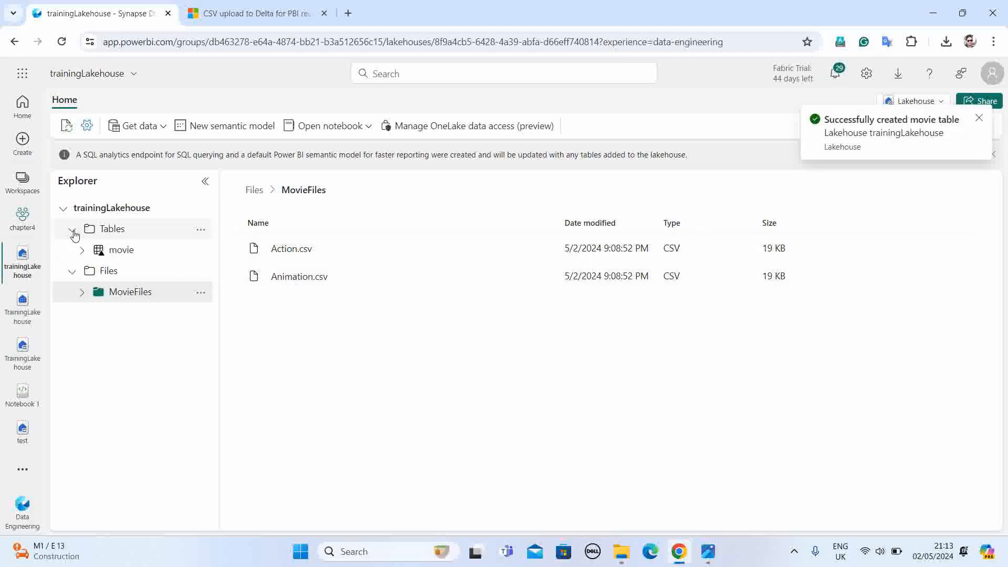
left_click(122, 251)
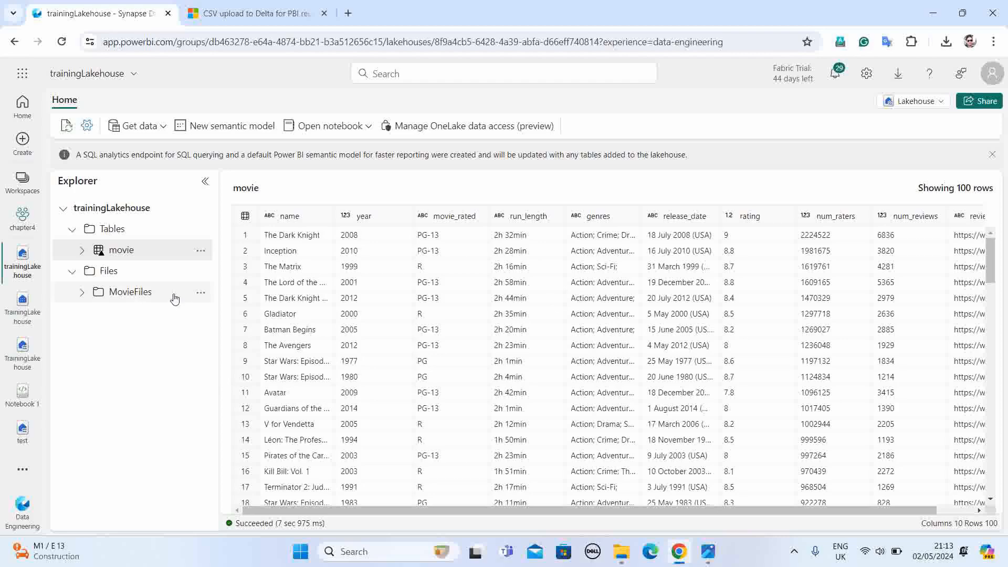
Load Animation.csv from MovieFiles into the existing movie table with the Append option, and preview the table
left_click(146, 298)
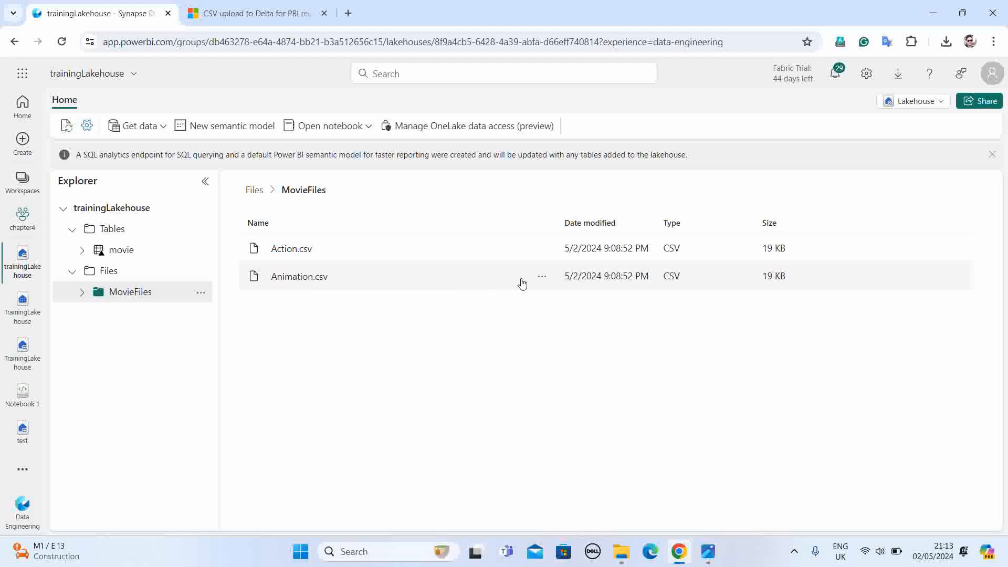
left_click(542, 277)
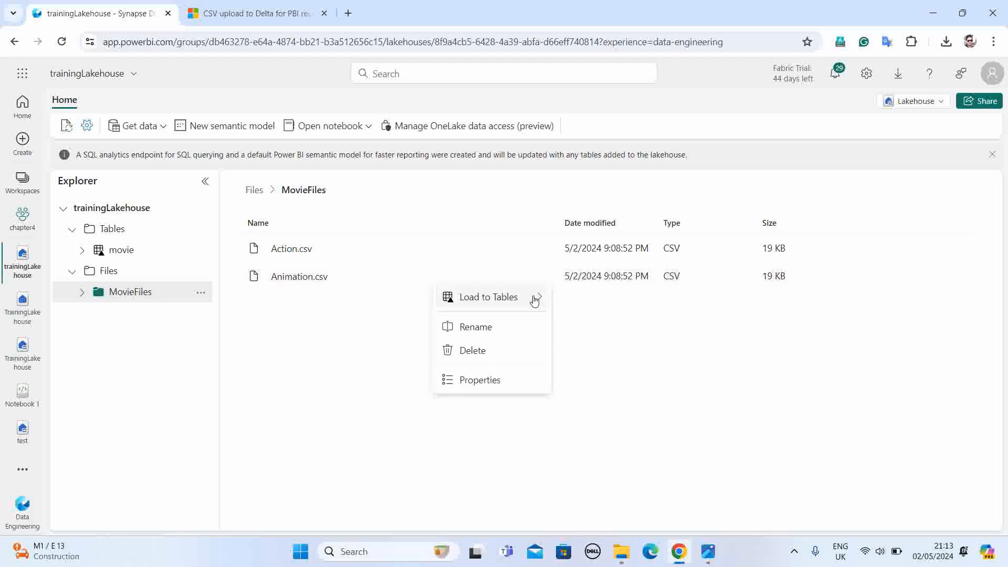
mouse_move(541, 298)
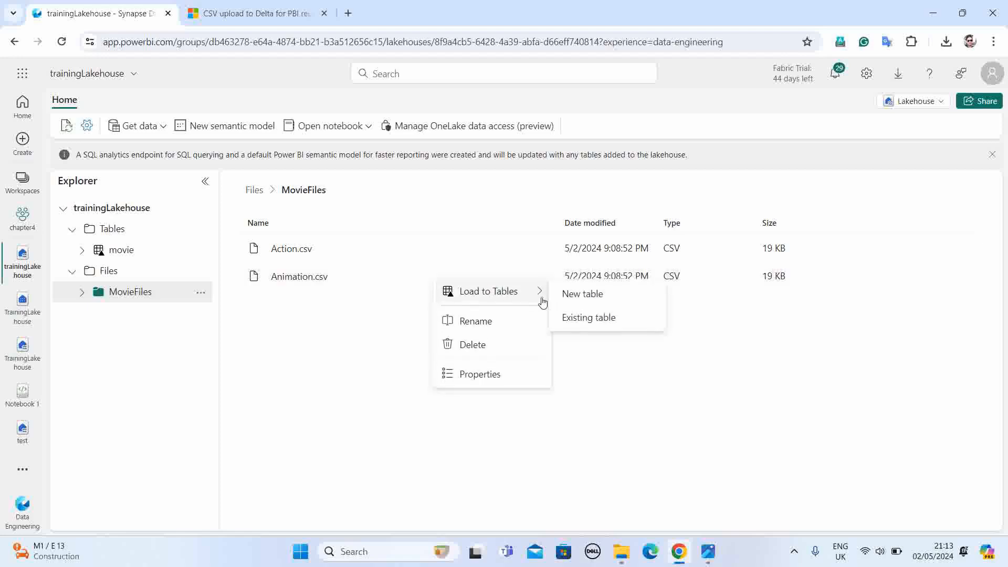
left_click(594, 319)
left_click(446, 226)
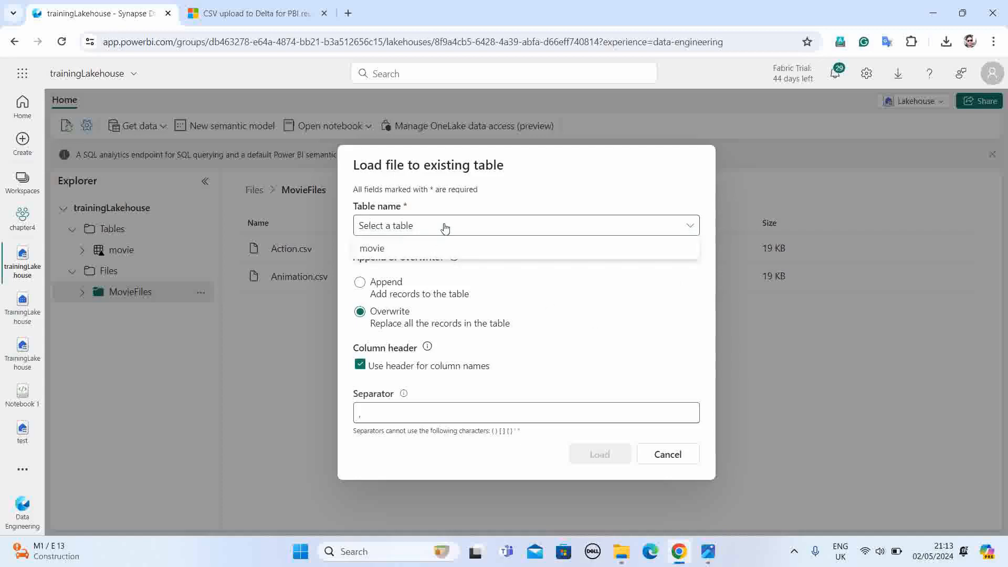
left_click(378, 253)
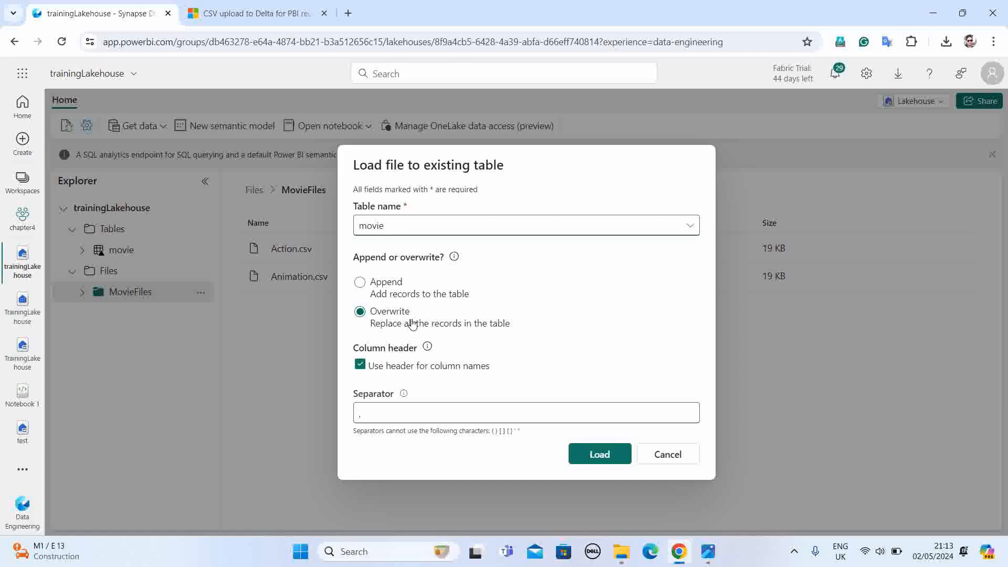
left_click(360, 284)
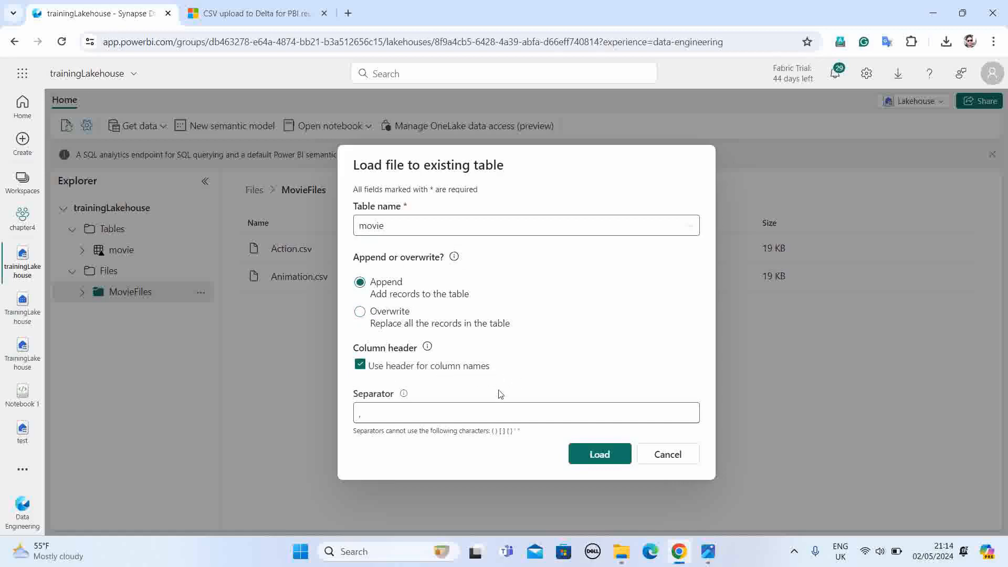
left_click(600, 454)
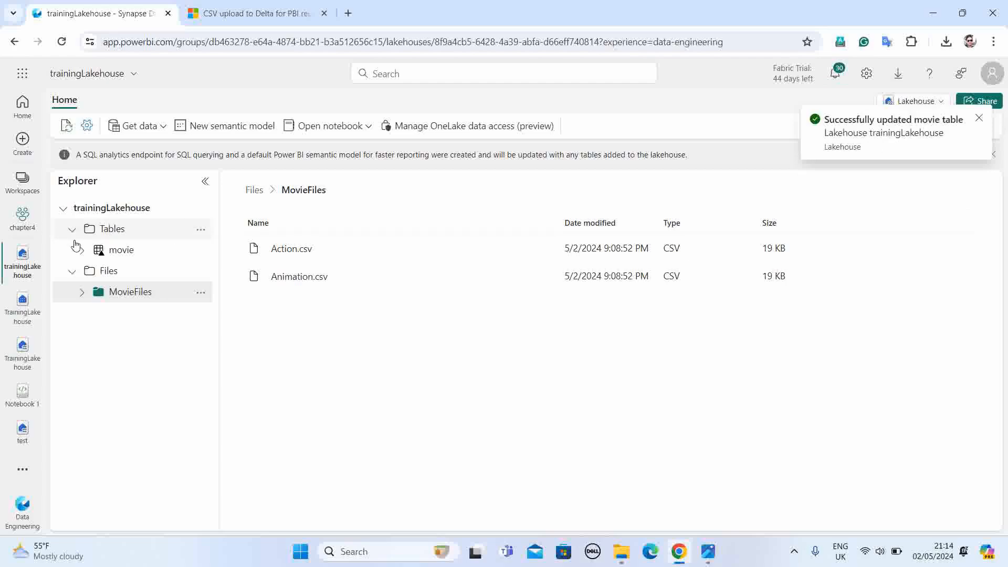
left_click(125, 252)
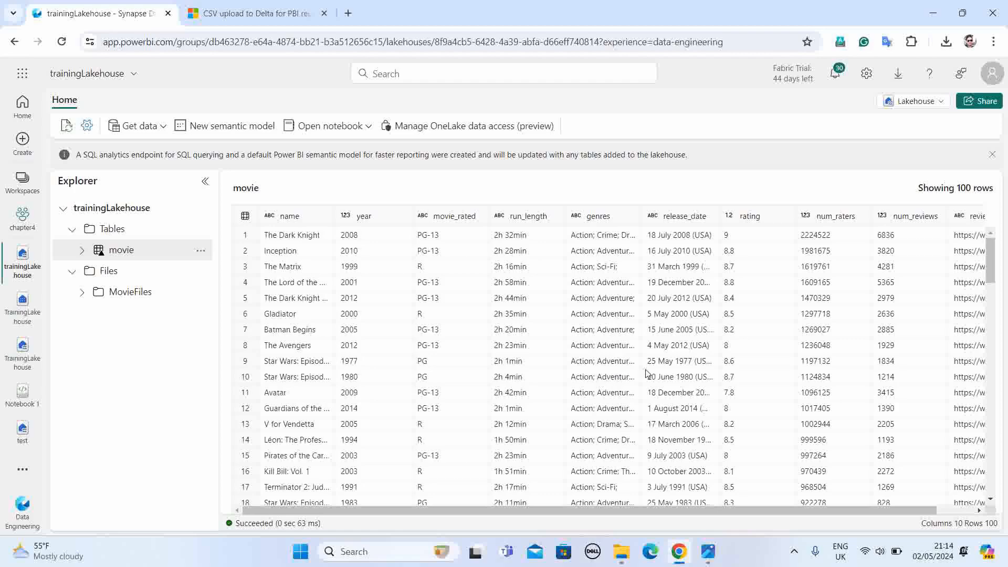
Switch from the lakehouse to its SQL analytics endpoint and open a new SQL query
left_click(940, 104)
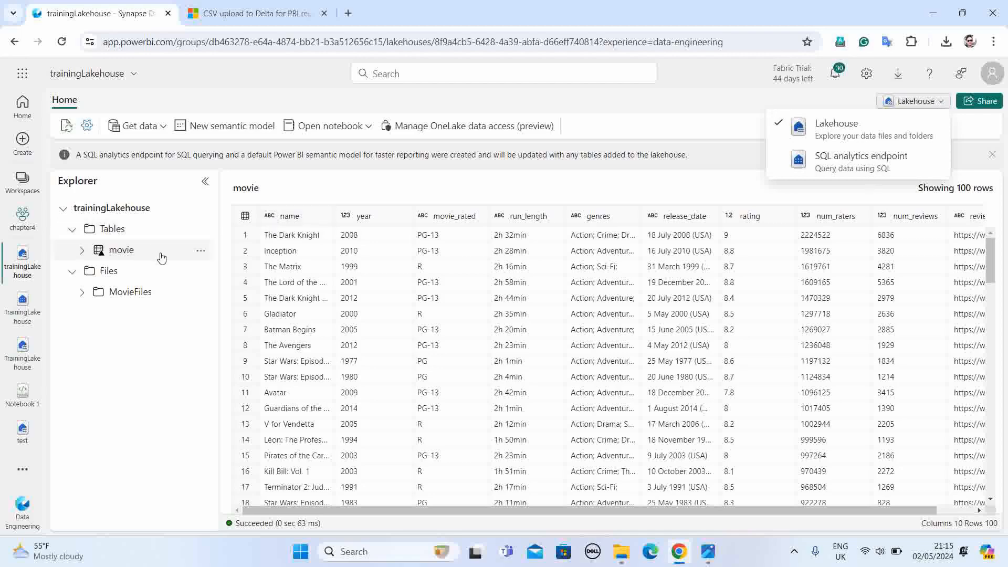
left_click(867, 163)
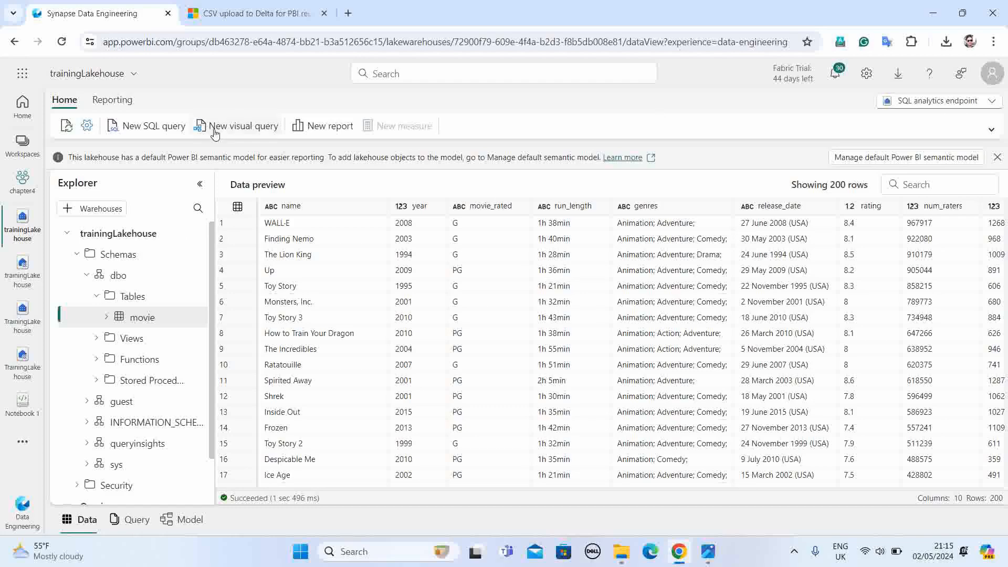
left_click(148, 128)
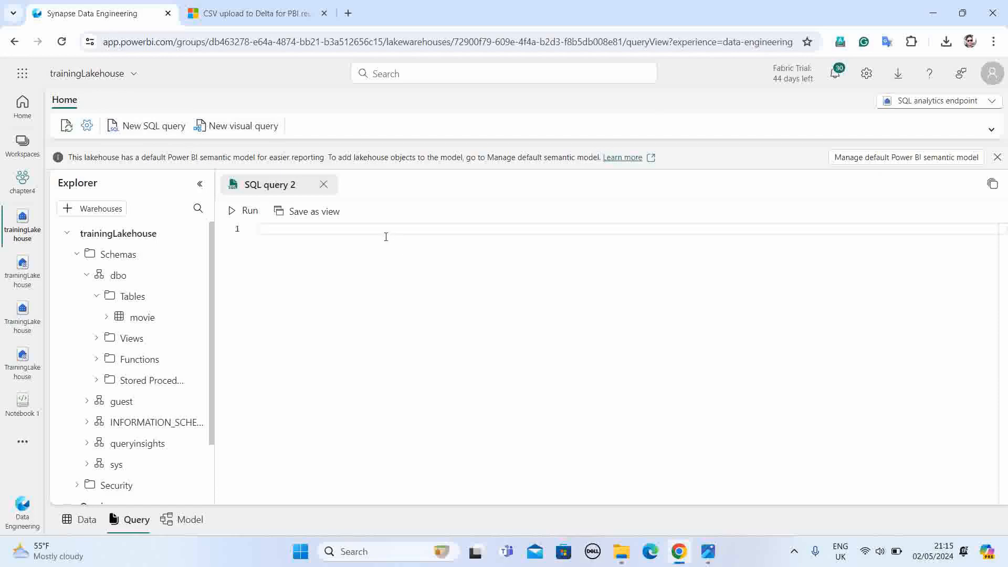
Write and run the query: select * from movie where genres like '%Animation%'
type("see")
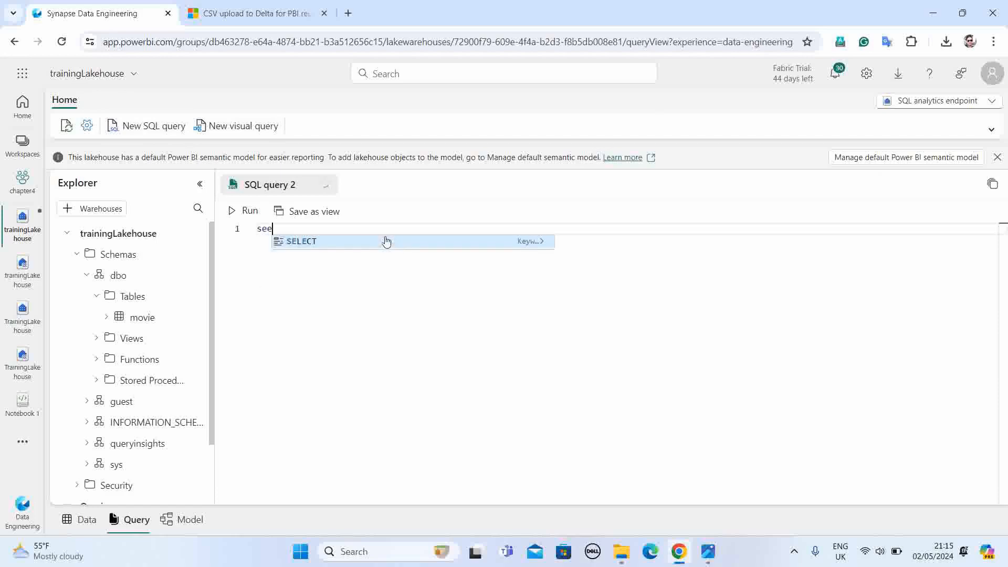
key("BackSpace")
type("lect ")
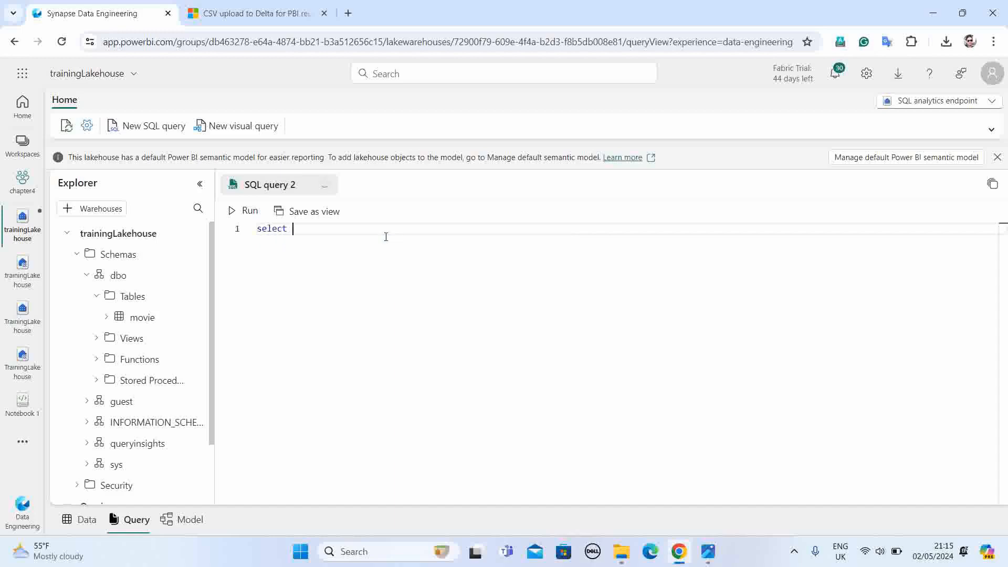
type("* from mov")
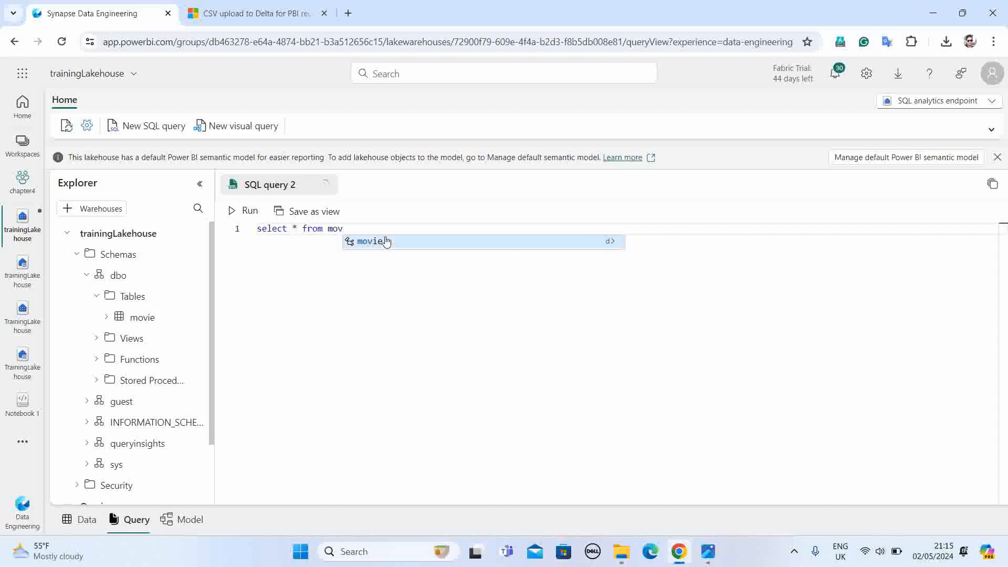
left_click(386, 241)
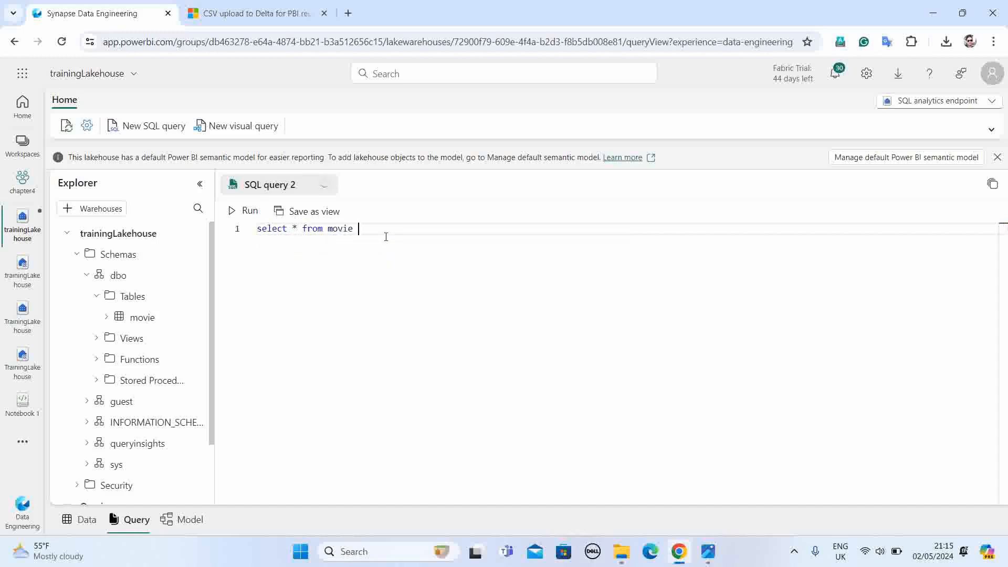
type("where g")
key("Tab")
type("like '%")
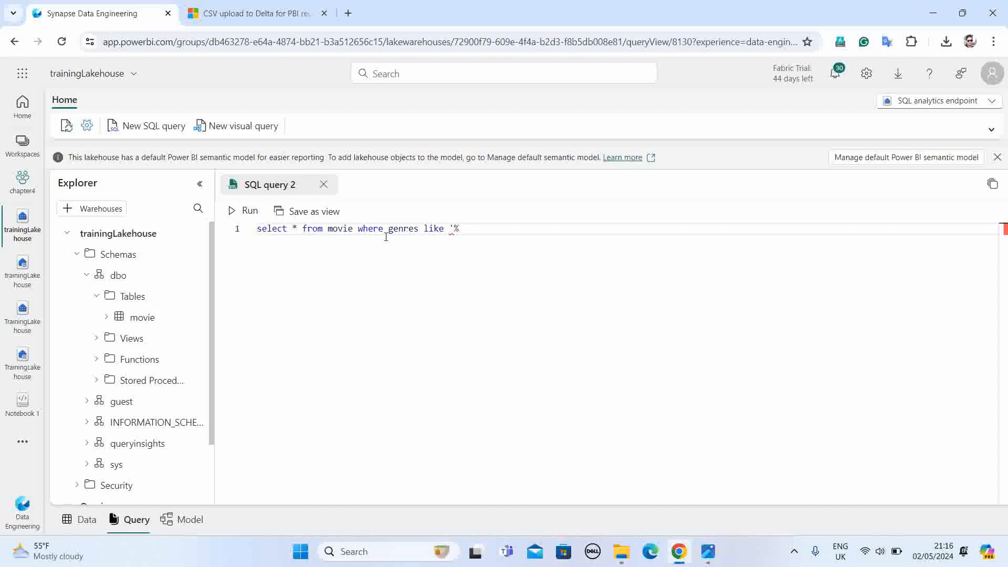
type("Anima")
type("tion%'")
left_click(246, 212)
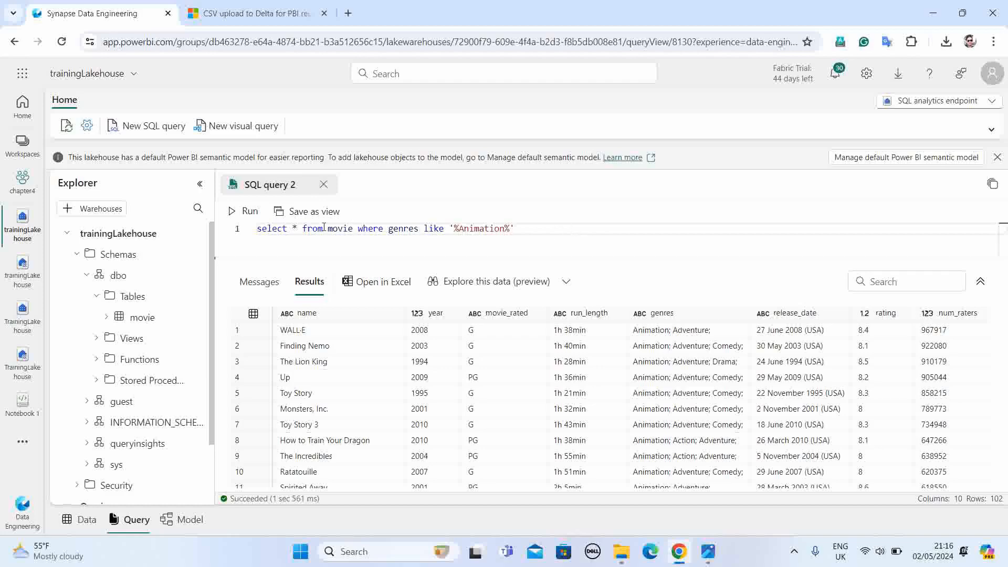
Duplicate the Animation select query two lines below the original in the SQL editor
left_click(515, 228)
left_click(254, 229, "shift")
key("ctrl+c")
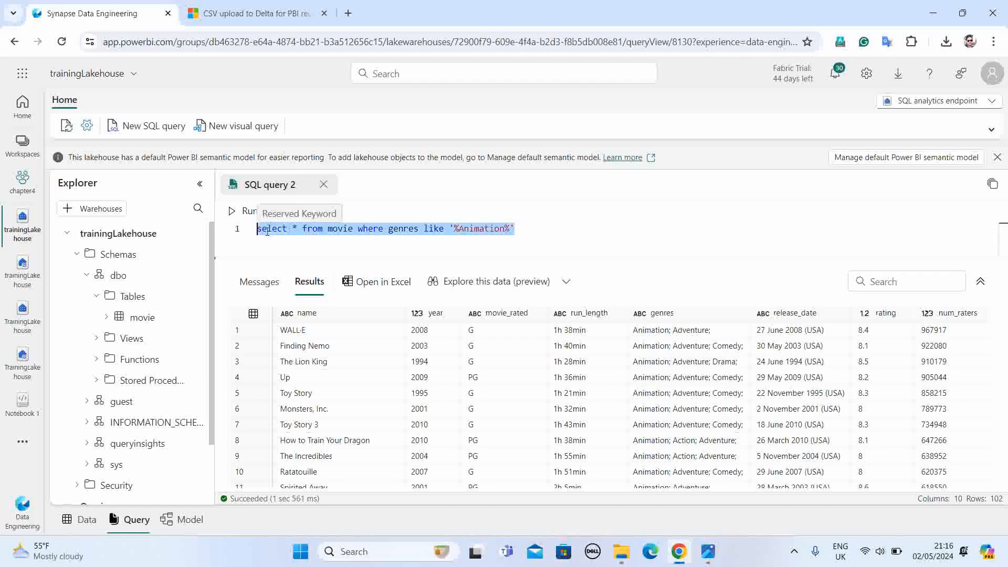
left_click(582, 230)
key("Return")
key("Return")
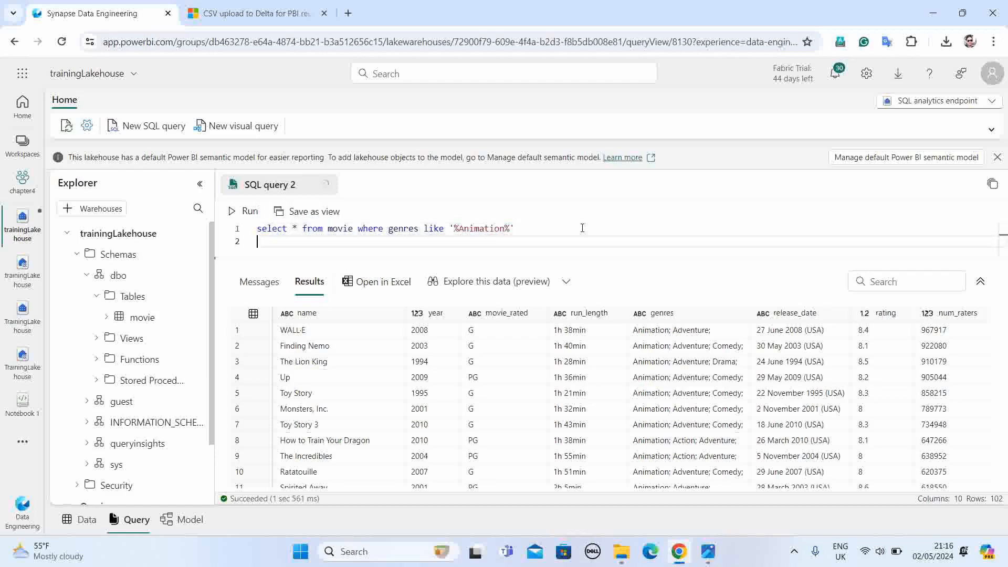
key("ctrl+v")
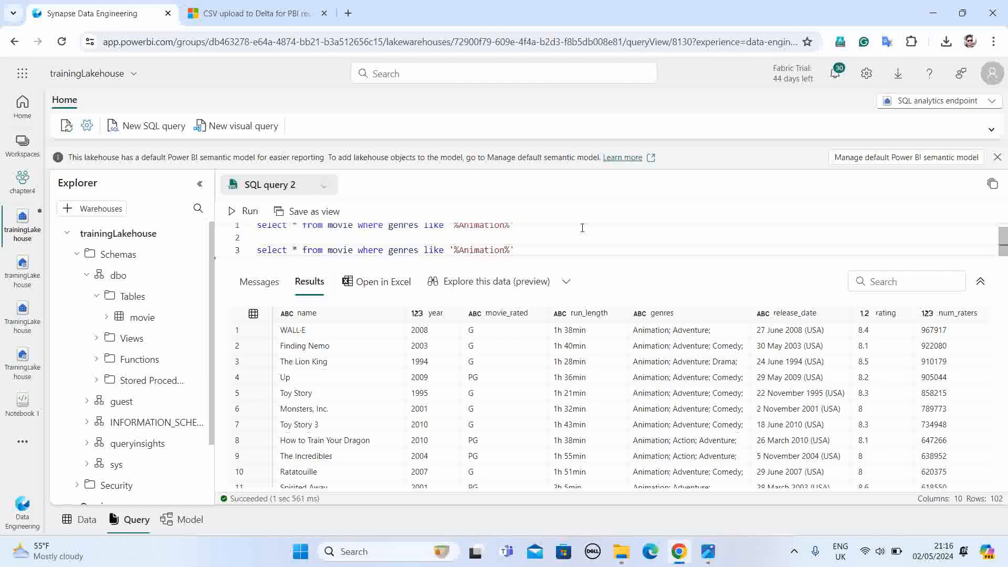
Change the copied query to select count(*) from movie where genres like '%Animation%' and run only that statement
left_click(298, 250)
key("BackSpace")
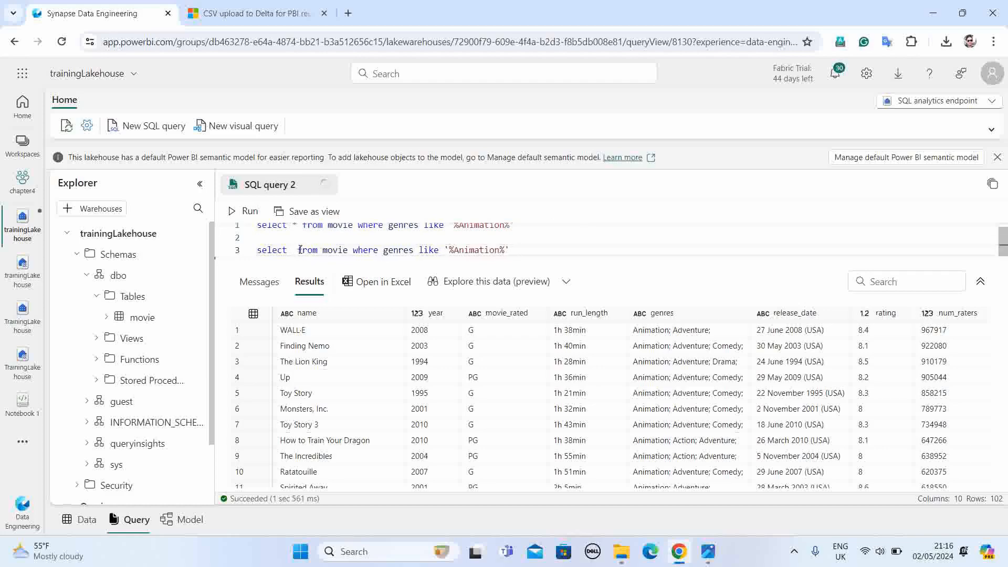
type("count")
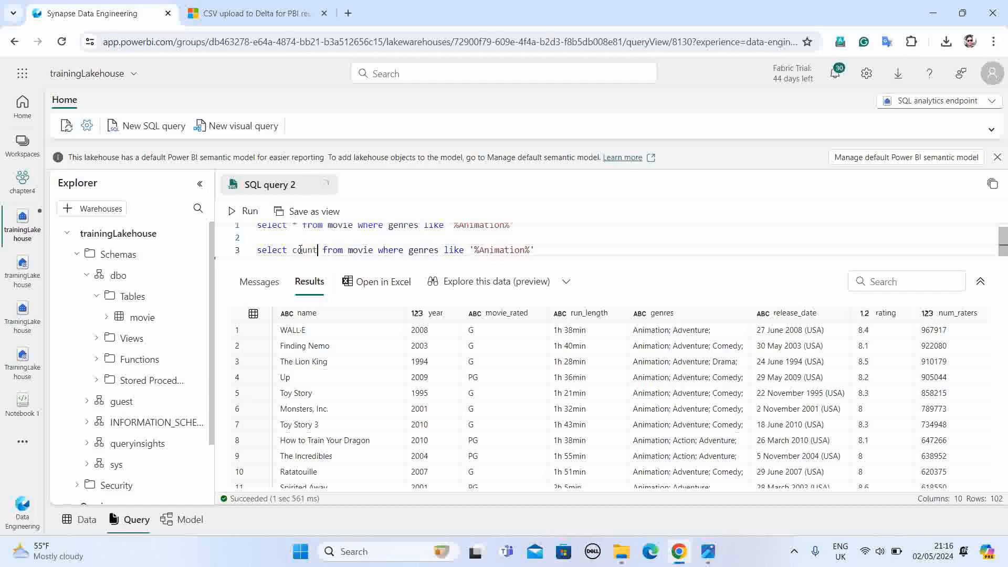
type("(*")
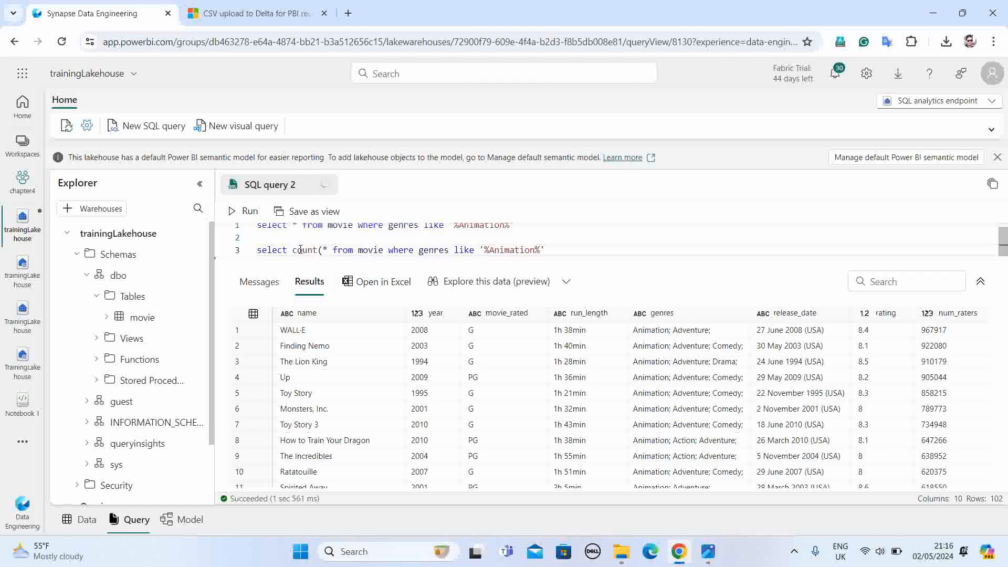
type(")")
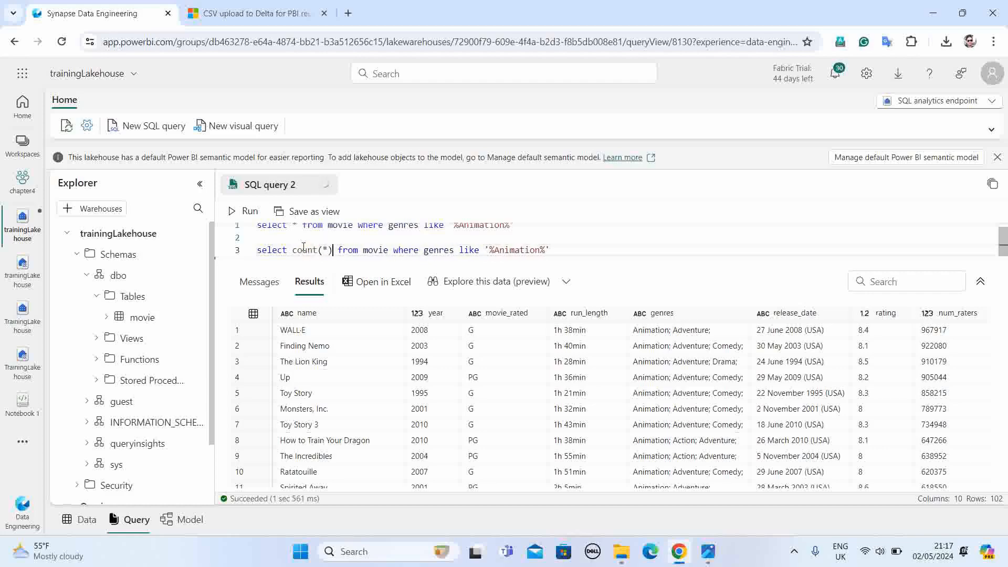
left_click_drag(573, 251, 256, 261)
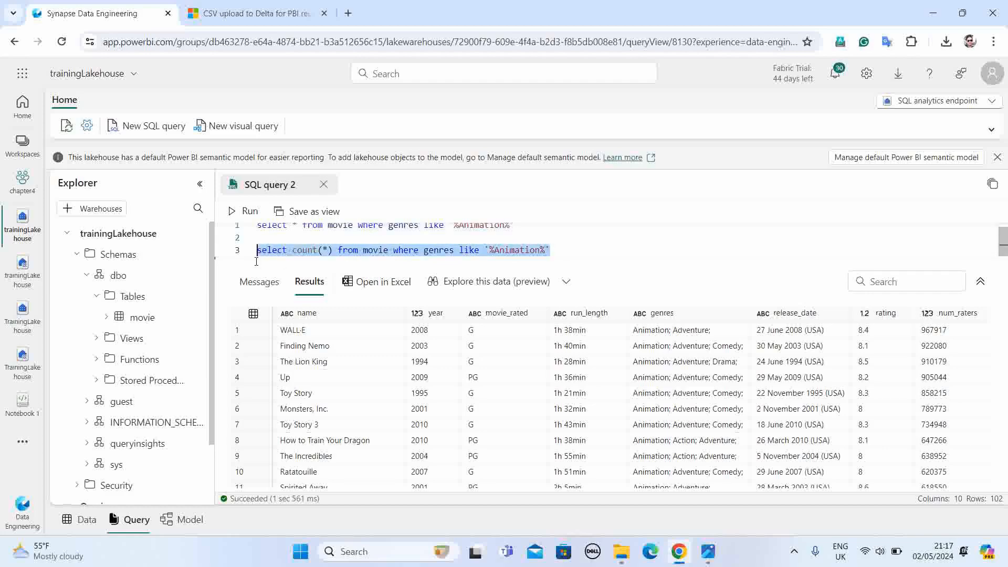
left_click(246, 212)
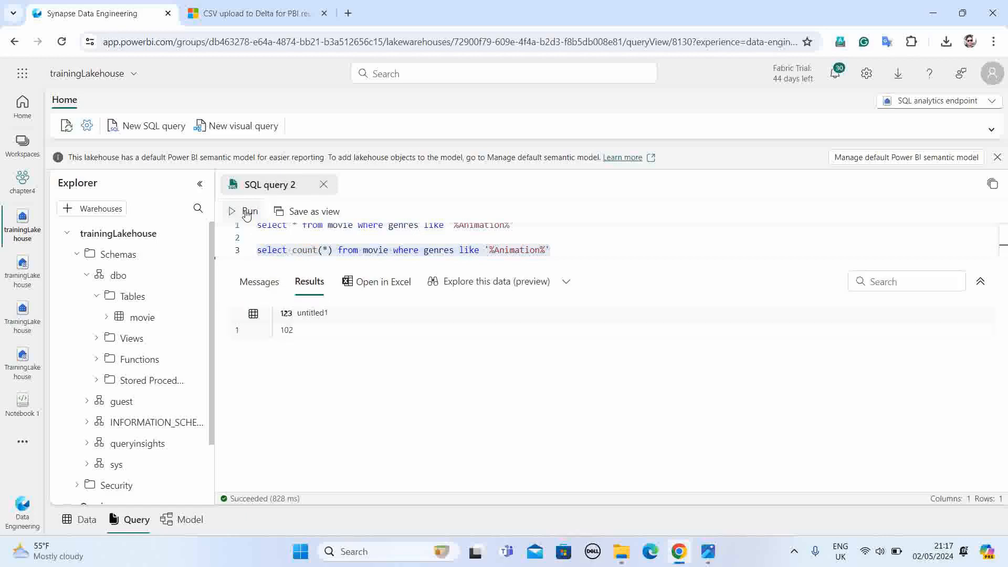
left_click(297, 332)
Create a new visual query from the movie table and keep only the name and year columns
left_click(254, 127)
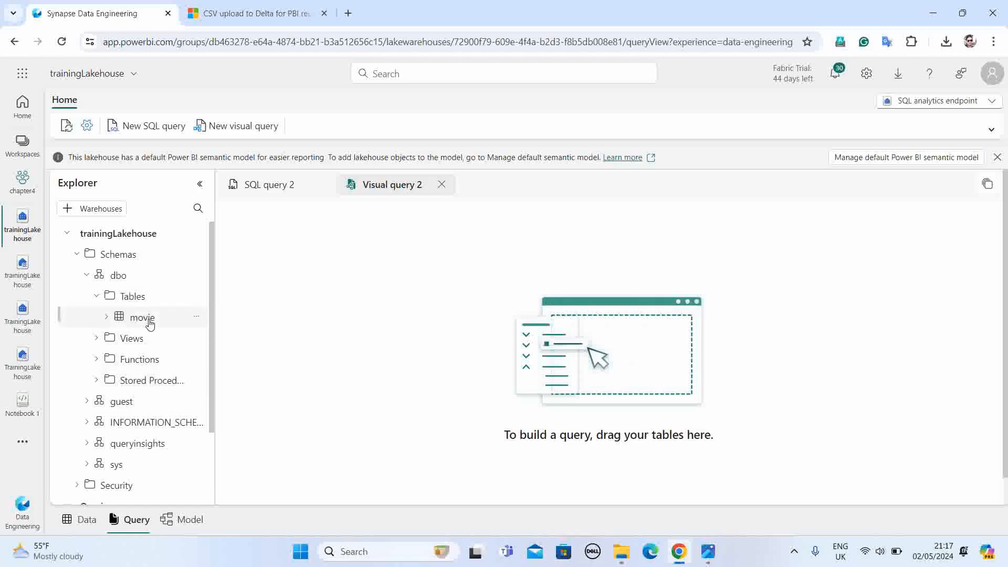
left_click_drag(150, 321, 311, 253)
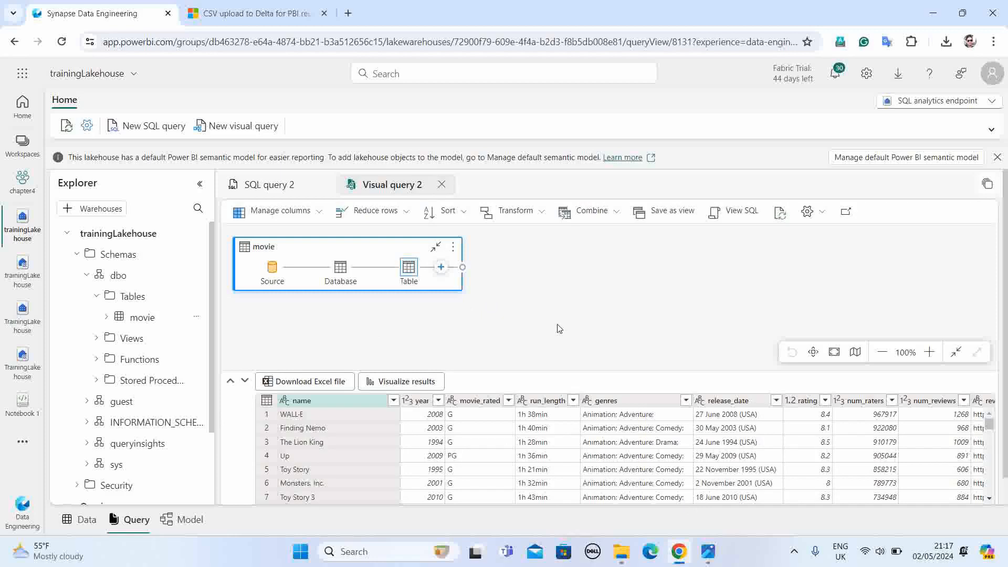
left_click(319, 212)
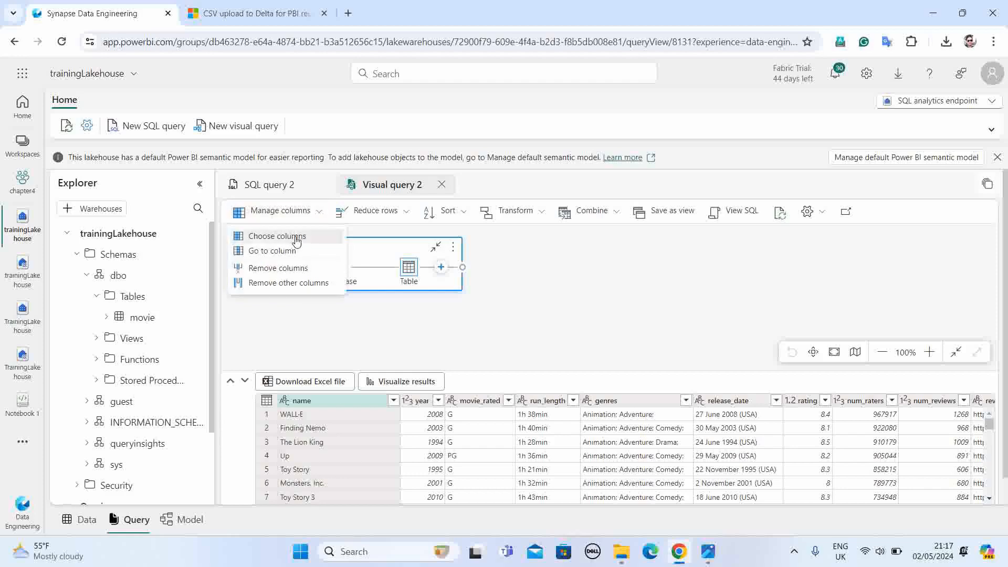
left_click(295, 239)
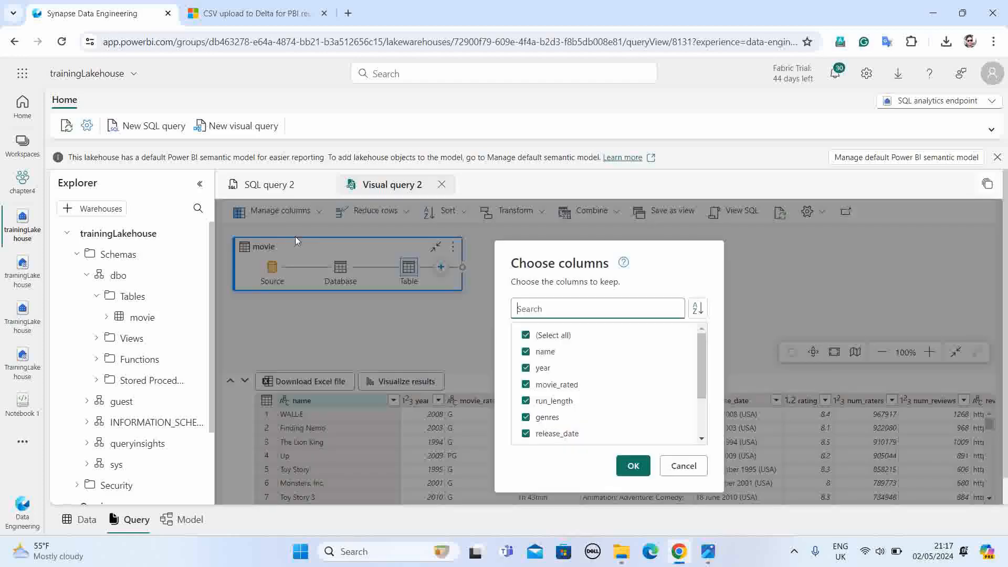
left_click(525, 335)
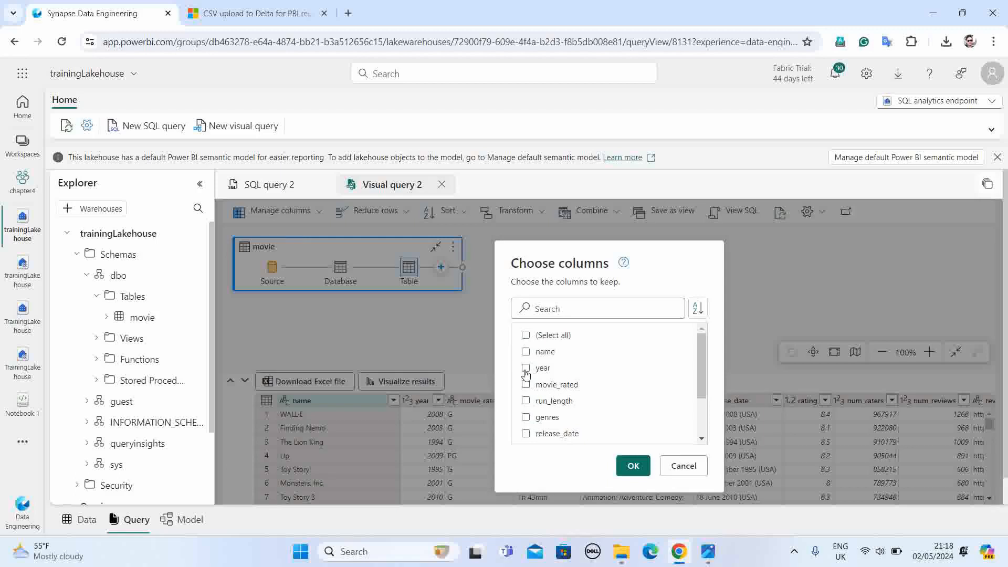
left_click(525, 368)
left_click(525, 352)
left_click(633, 466)
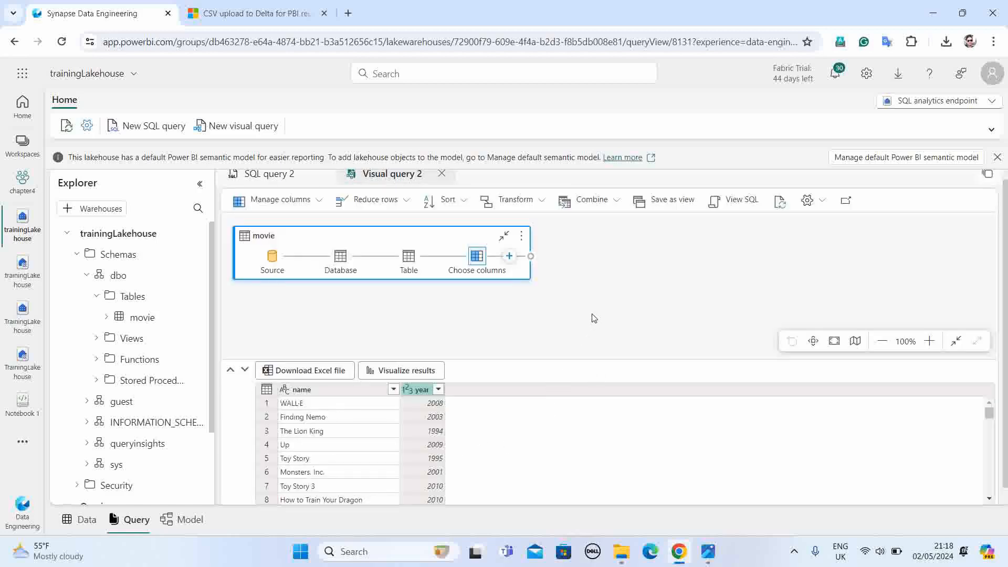
Group the rows by year with a new column MovieCount that counts distinct values of the name column
left_click(538, 202)
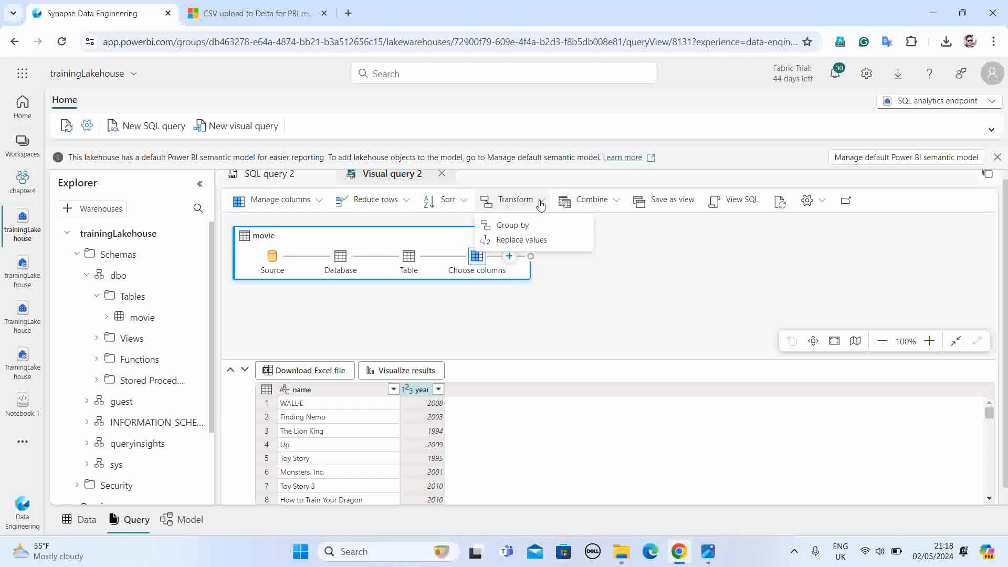
left_click(523, 226)
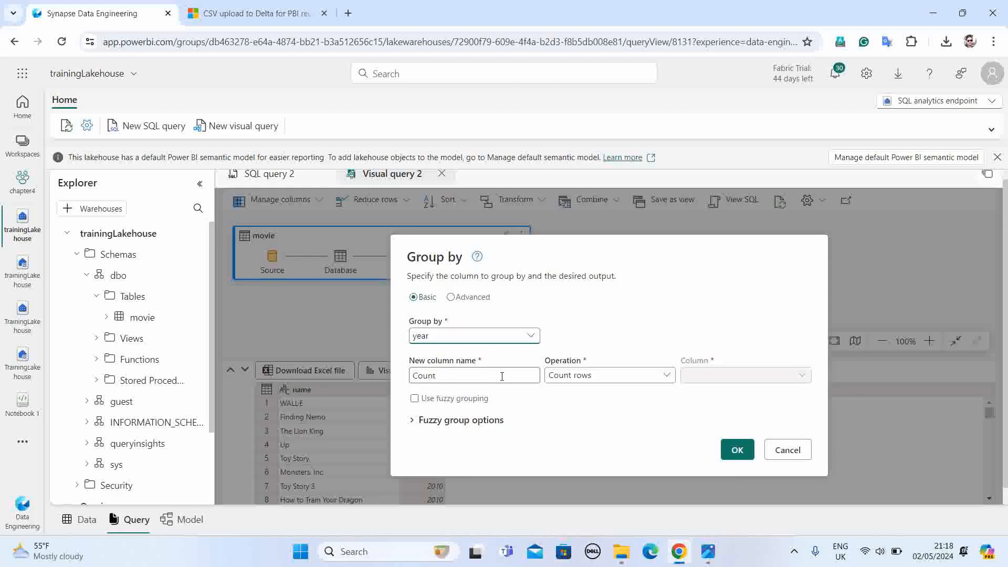
left_click_drag(501, 376, 382, 379)
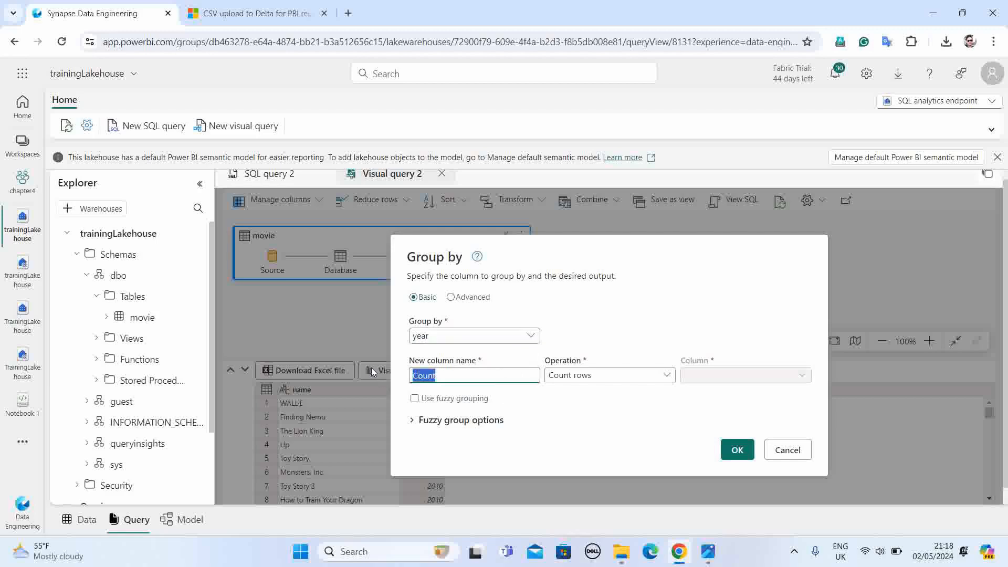
type("MovieCount")
left_click(610, 377)
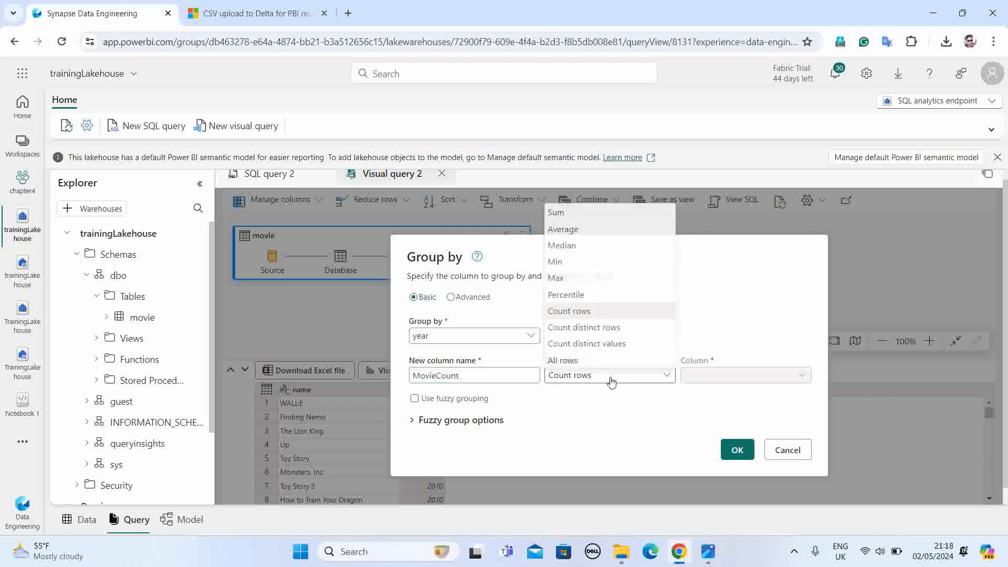
left_click(587, 345)
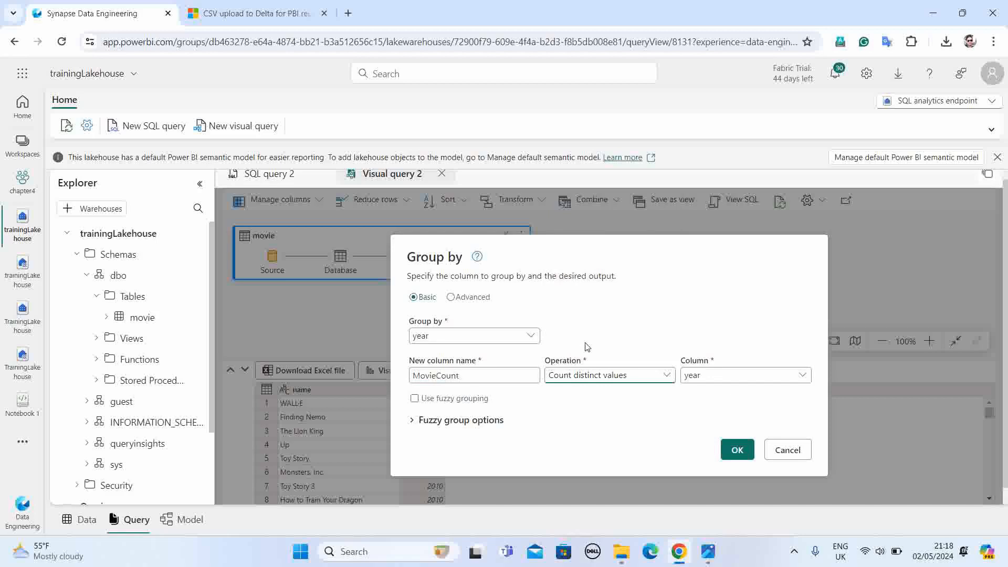
left_click(803, 380)
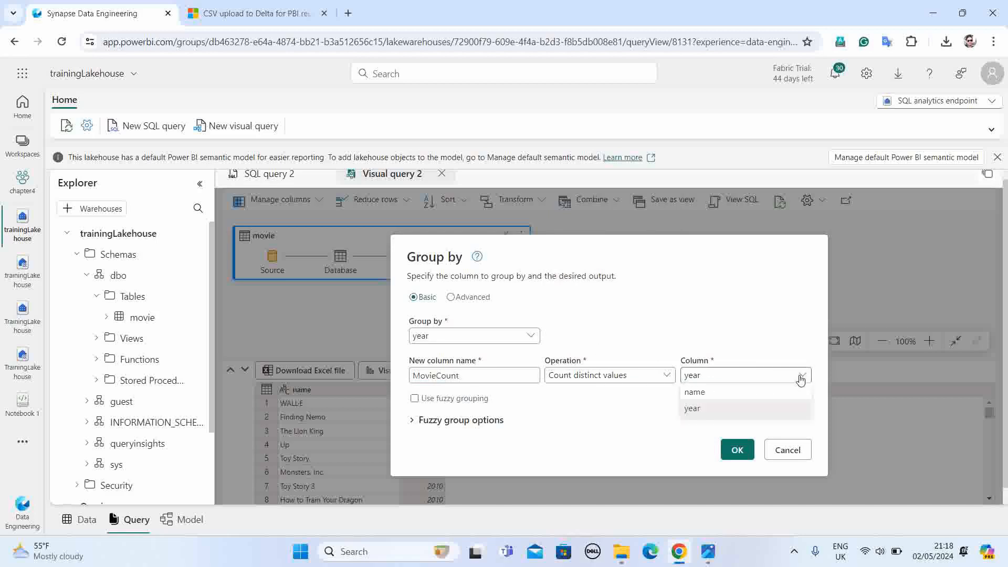
left_click(696, 397)
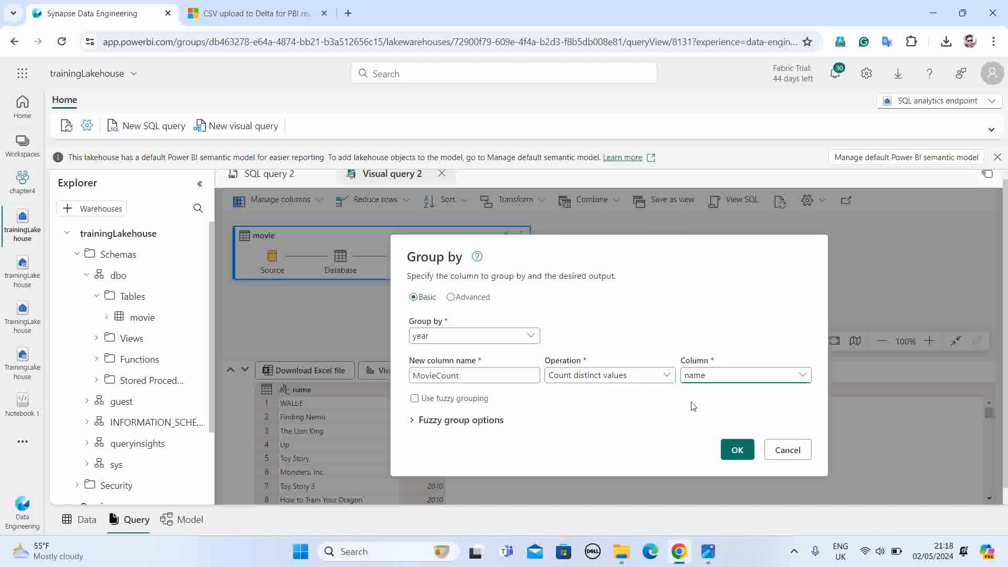
left_click(738, 453)
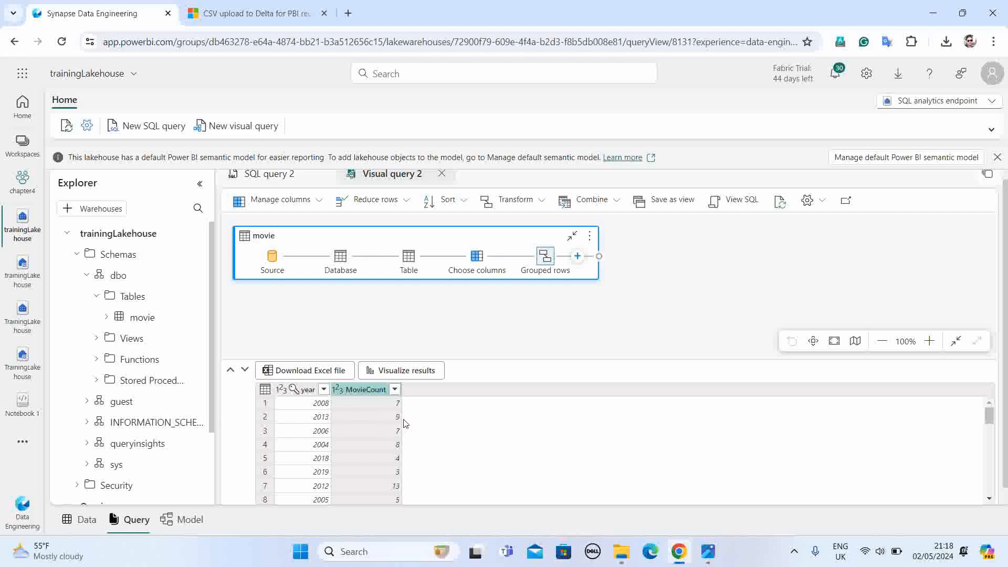
Visualize the grouped query results and add a large line chart to the report canvas
scroll(340, 447, "down", 3)
scroll(339, 447, "down", 4)
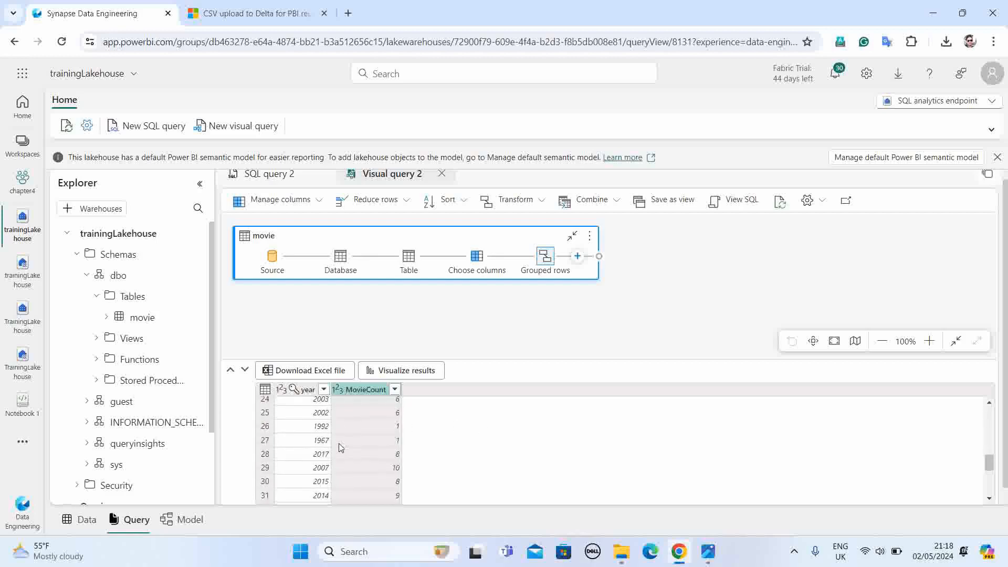
scroll(341, 445, "up", 7)
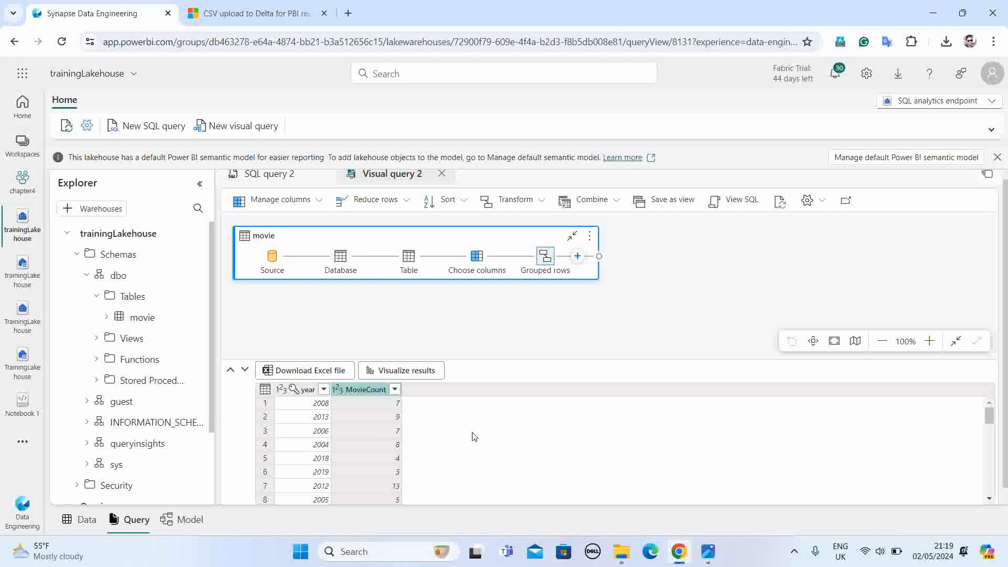
left_click(406, 372)
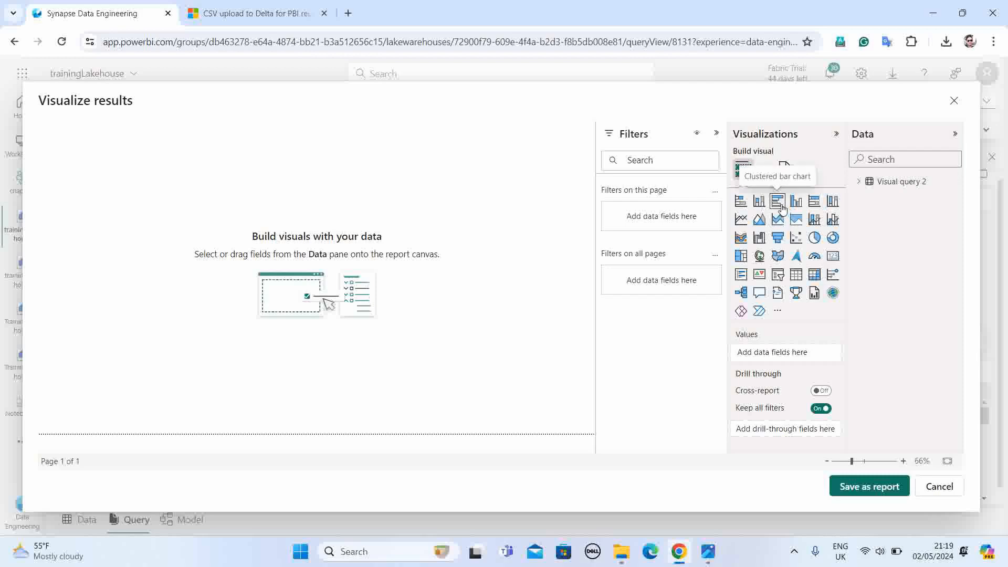
left_click(741, 219)
left_click_drag(132, 208, 516, 351)
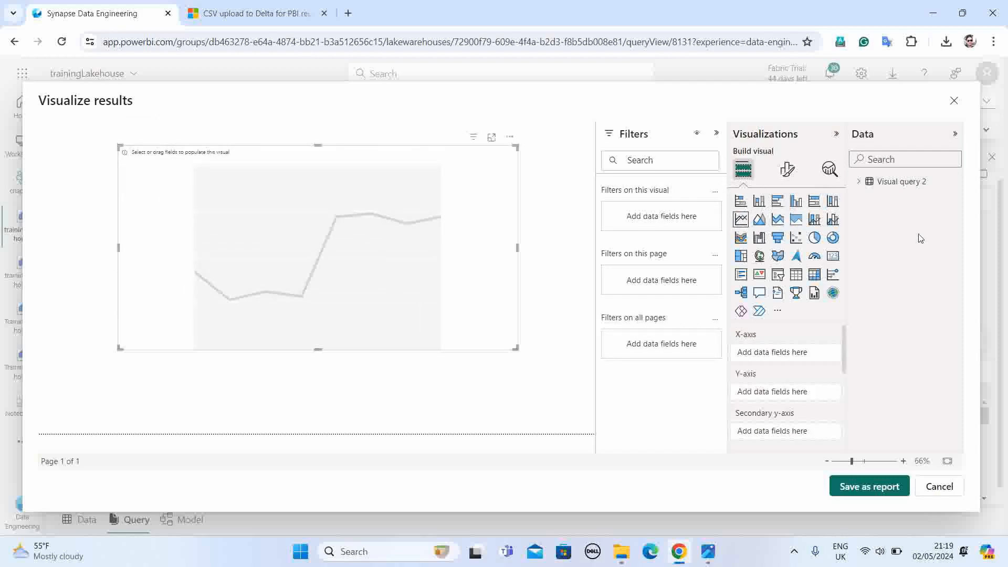
Assign year to the line chart's X-axis and MovieCount to its Y-axis, and enlarge the chart across the canvas
left_click(859, 182)
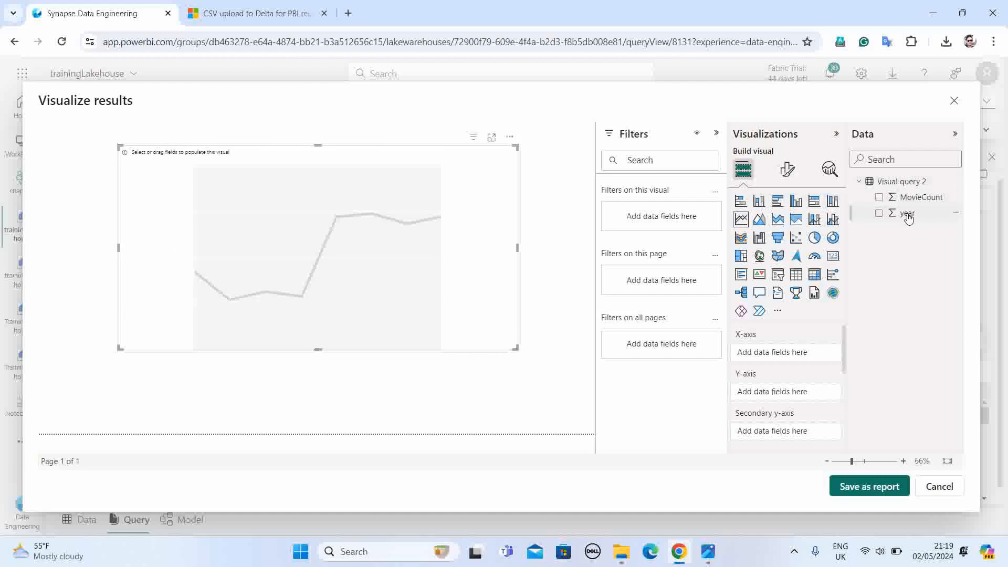
left_click_drag(906, 219, 781, 355)
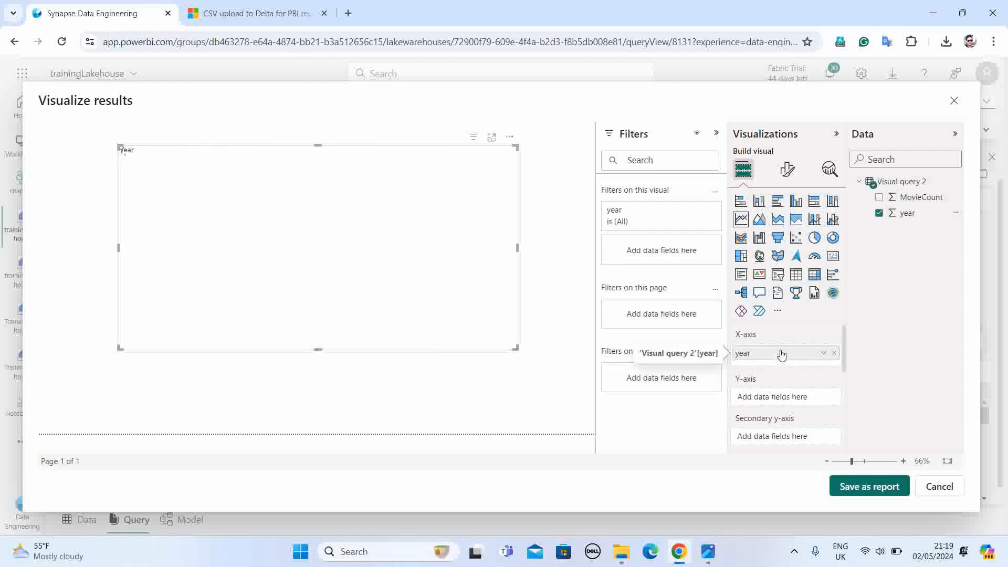
left_click_drag(922, 201, 786, 400)
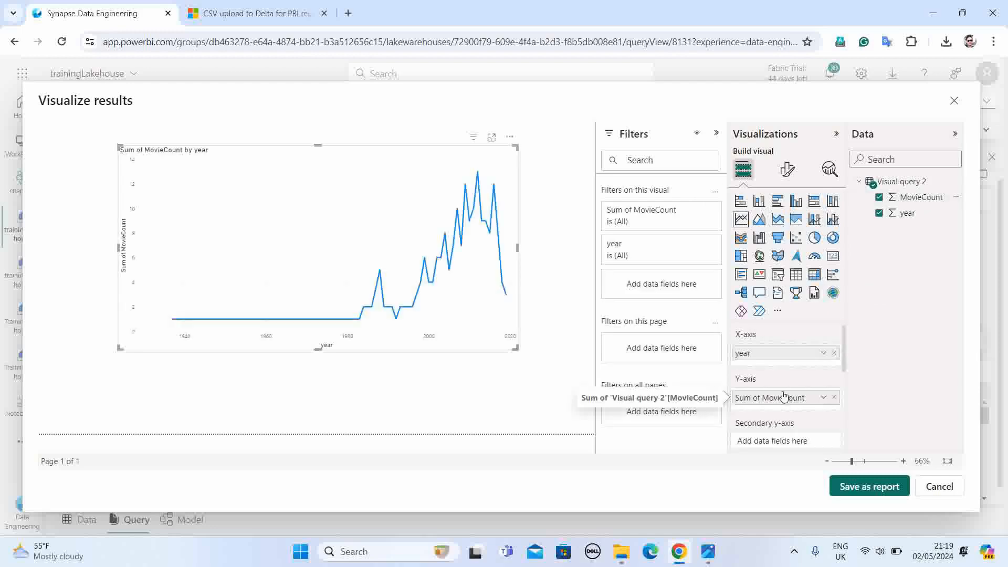
left_click_drag(514, 351, 569, 380)
left_click_drag(126, 384, 60, 380)
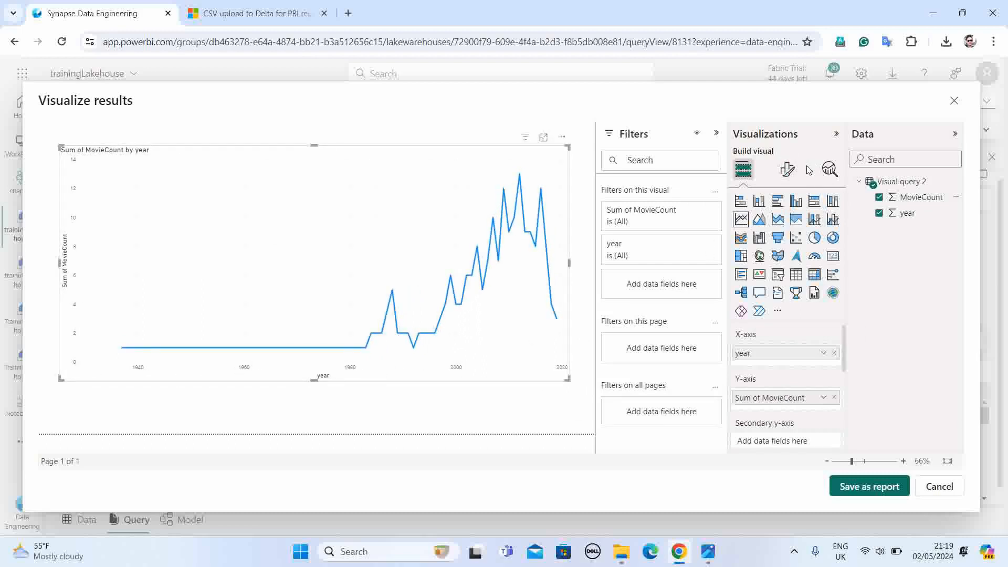
Set the line chart's X-axis type to Categorical
left_click(787, 168)
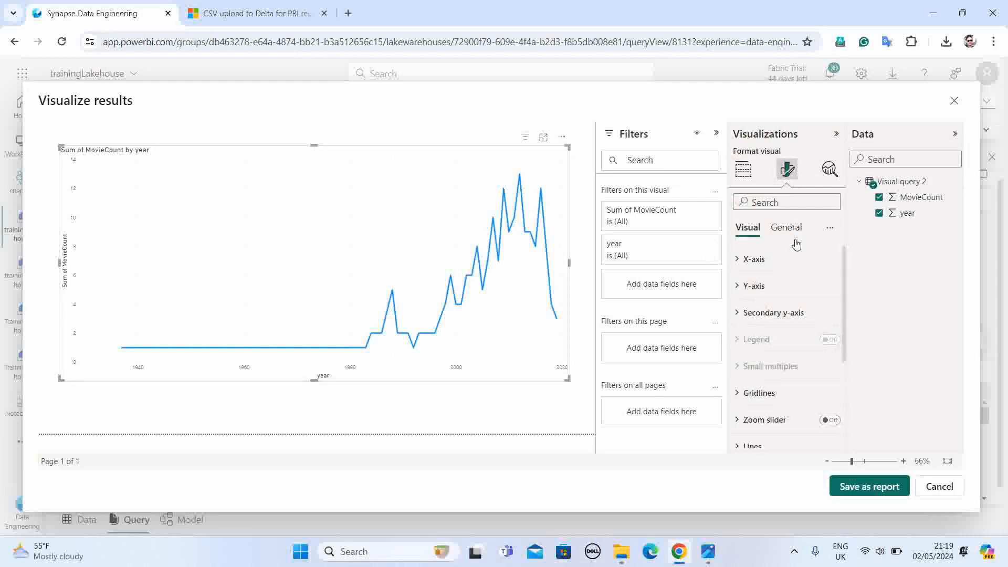
left_click(737, 259)
left_click(807, 307)
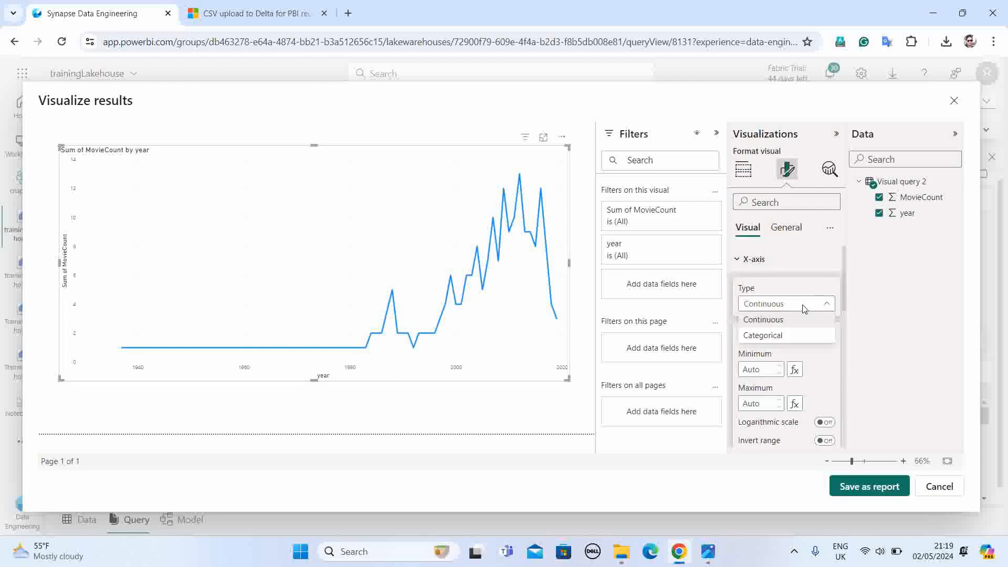
left_click(775, 338)
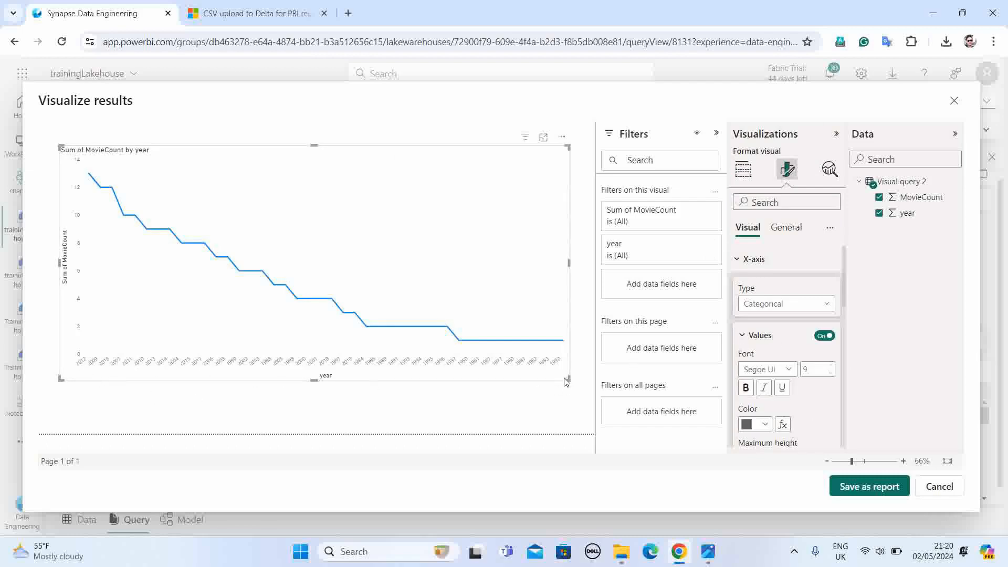
Sort the line chart's axis by year in ascending order
left_click(562, 136)
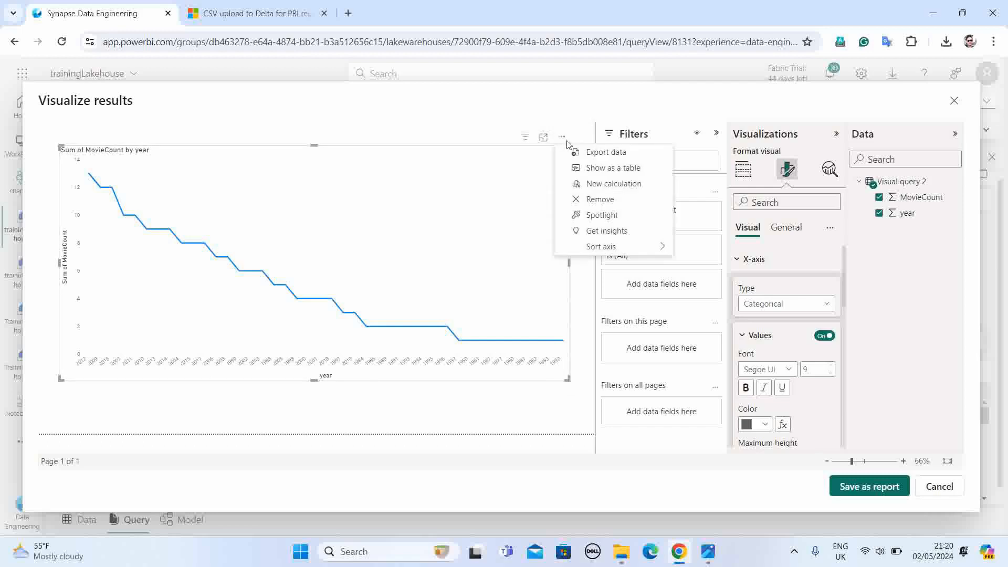
mouse_move(632, 248)
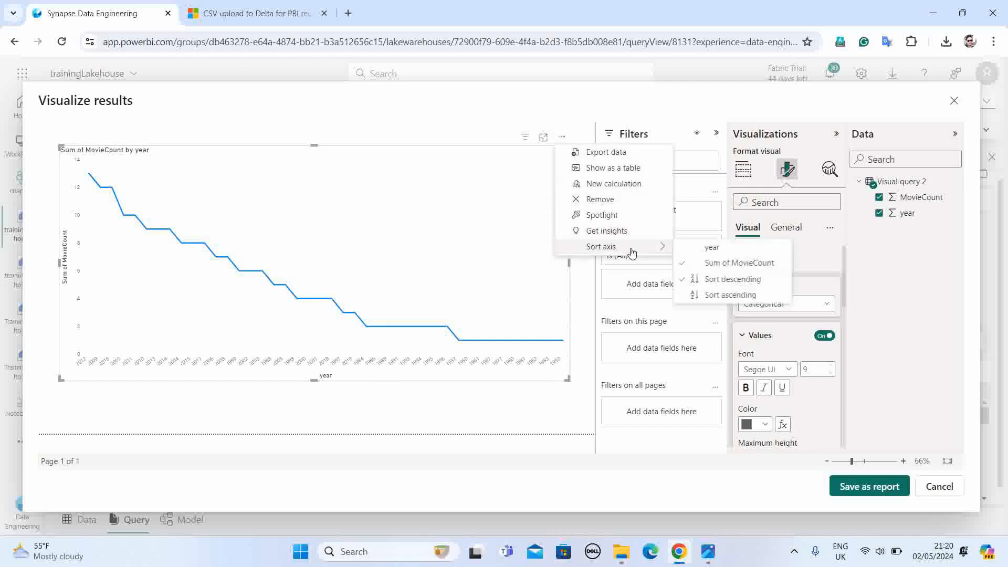
left_click(713, 249)
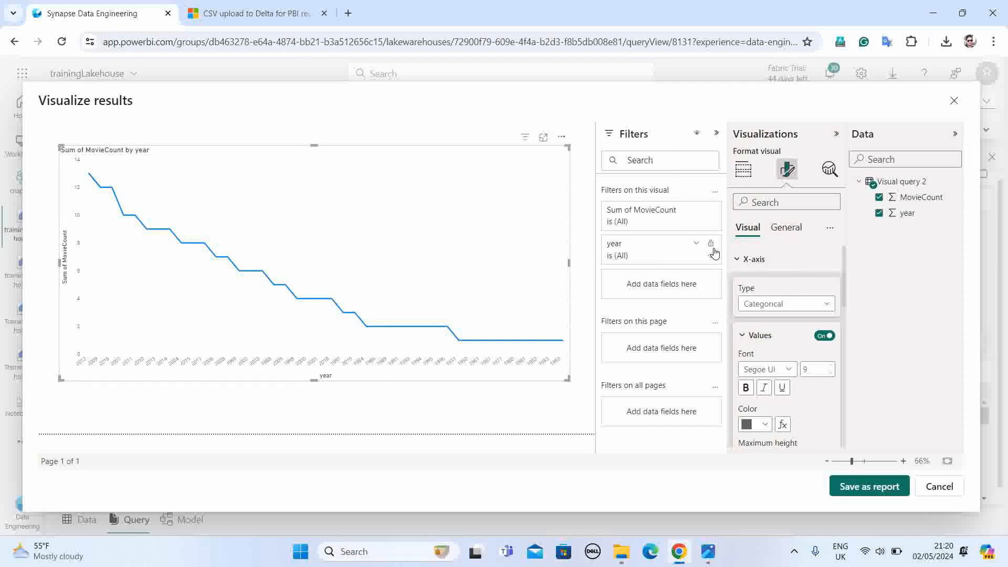
left_click(562, 138)
mouse_move(627, 247)
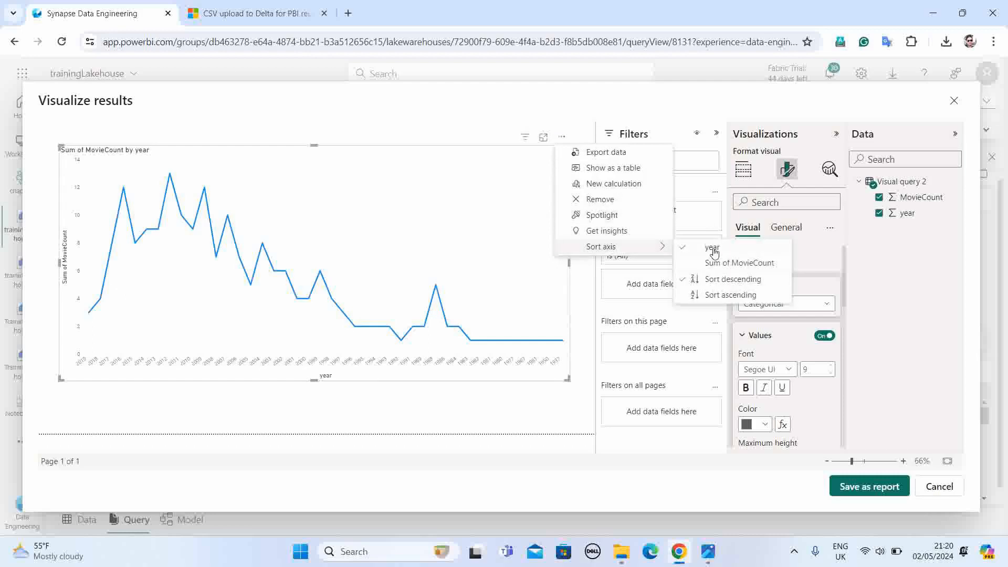
left_click(727, 296)
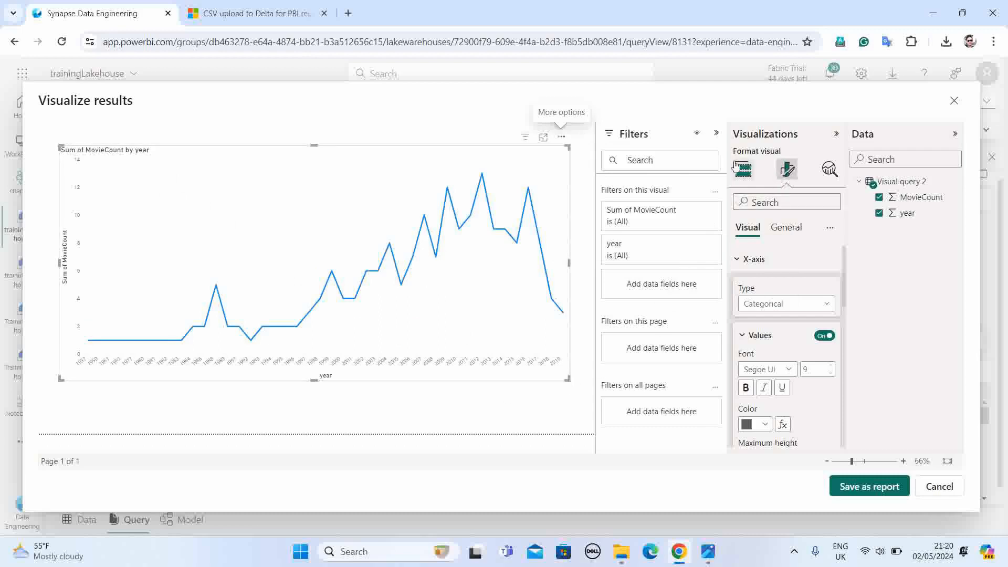
Collapse the Filters and Visualizations panes and save the chart as a report named First_analysis in the chapter4 workspace
left_click(717, 133)
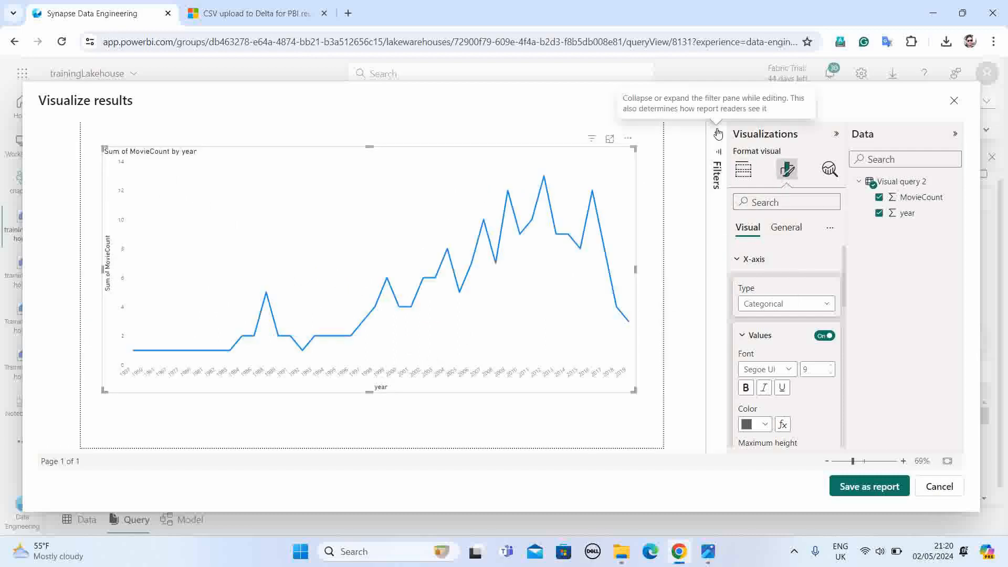
left_click(837, 135)
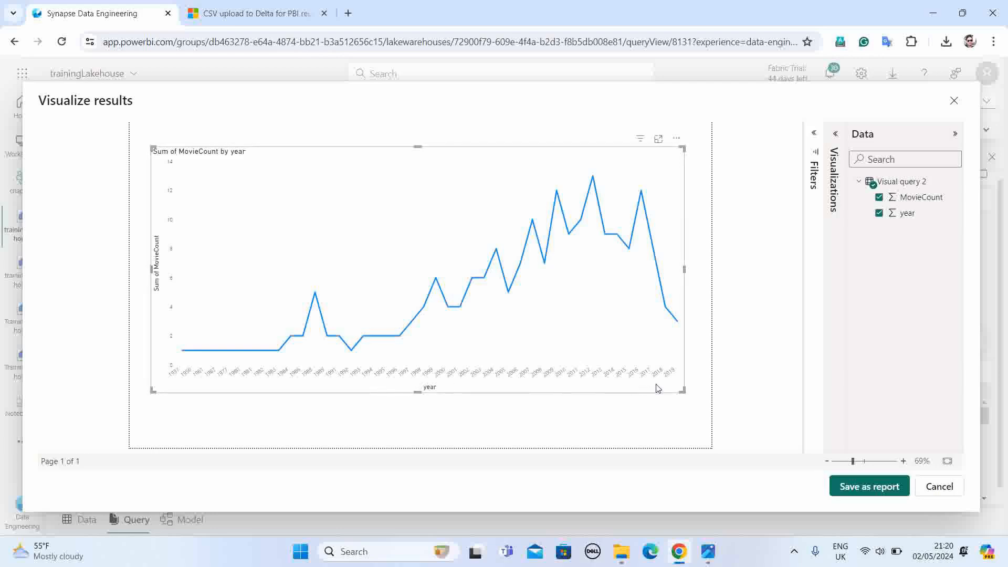
left_click(870, 487)
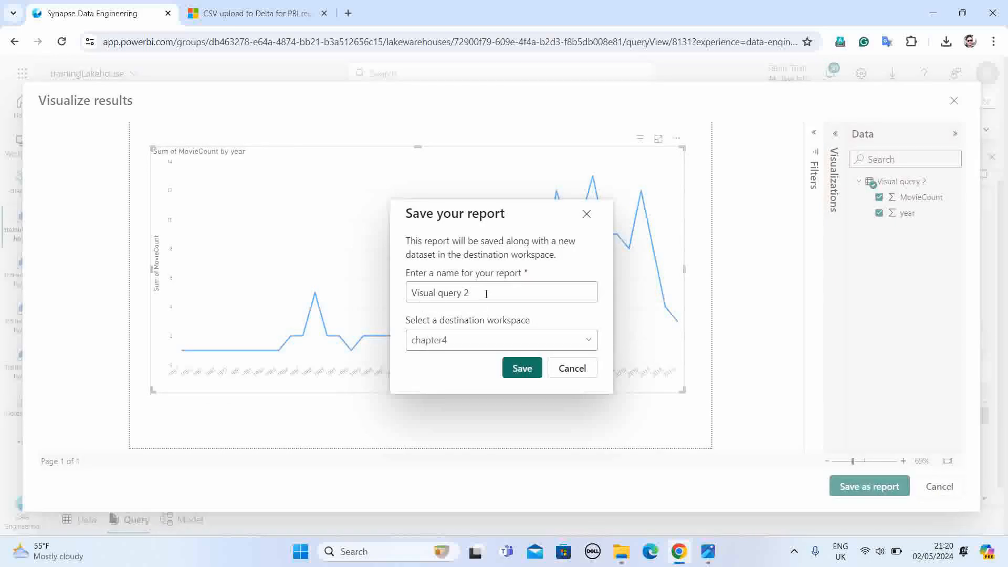
left_click_drag(486, 294, 204, 279)
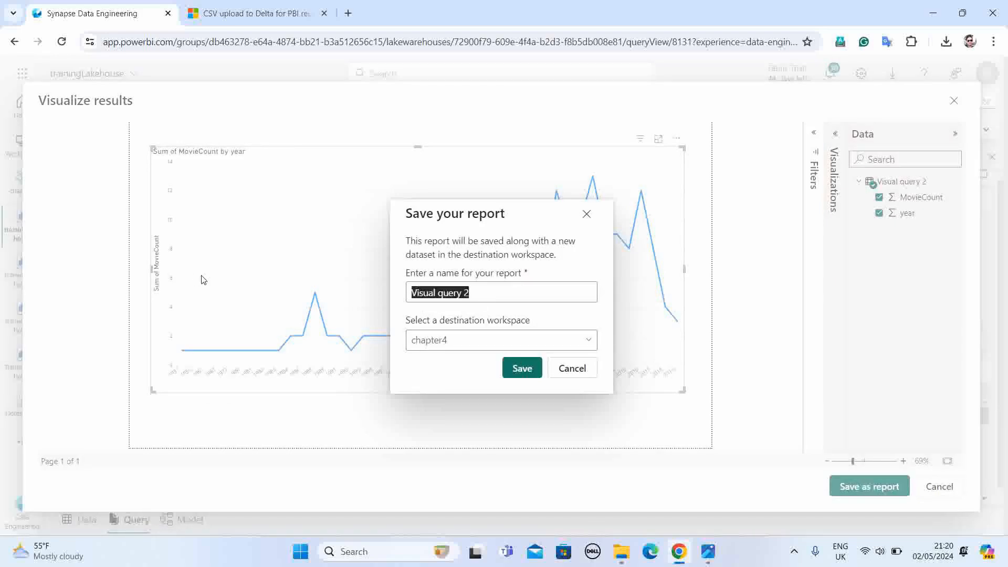
type("First_analysis")
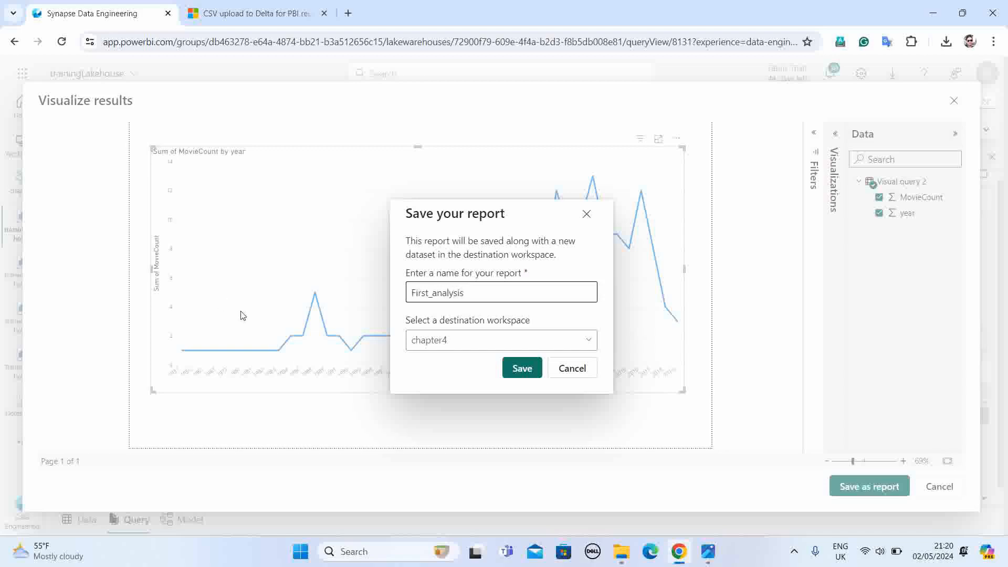
left_click(521, 369)
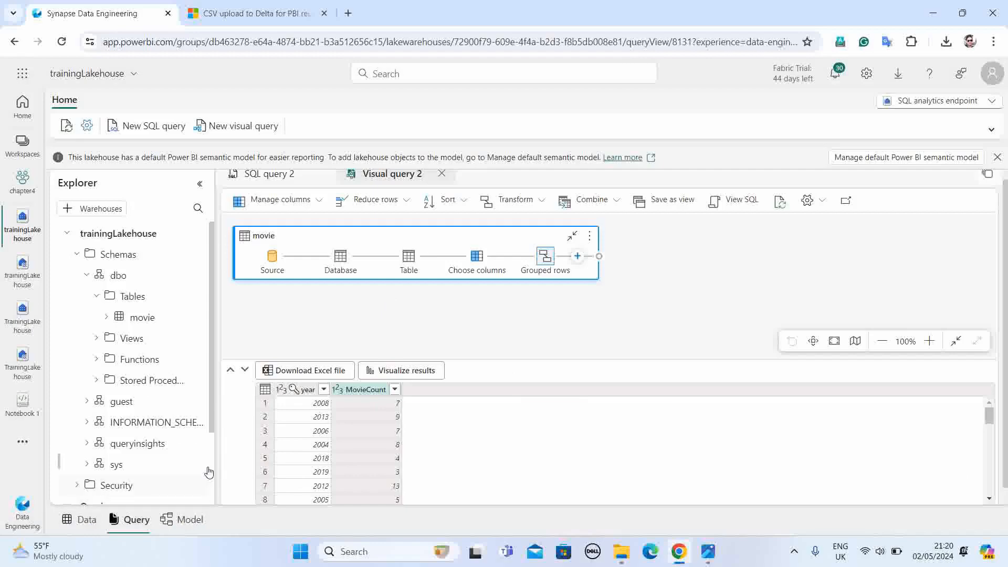
Examine the lakehouse's data model and open trainingLakehouse from the chapter4 workspace, returning to the workspace's item list
left_click(190, 521)
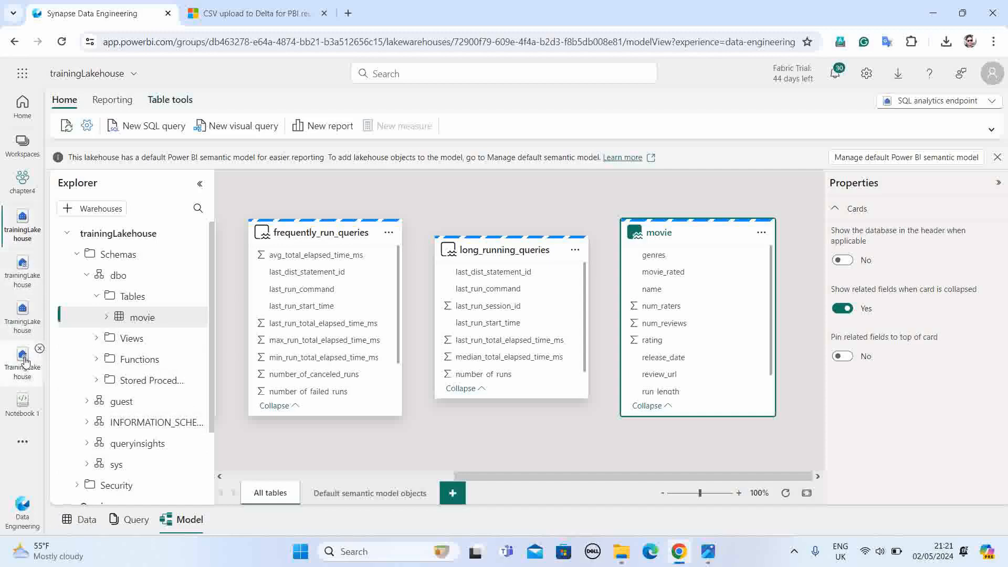
left_click(22, 179)
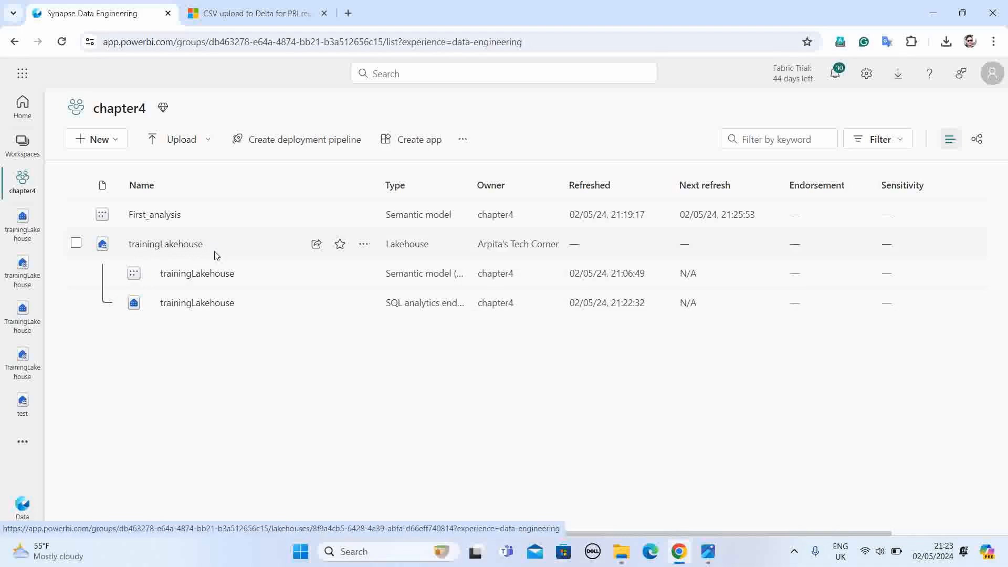
left_click(177, 245)
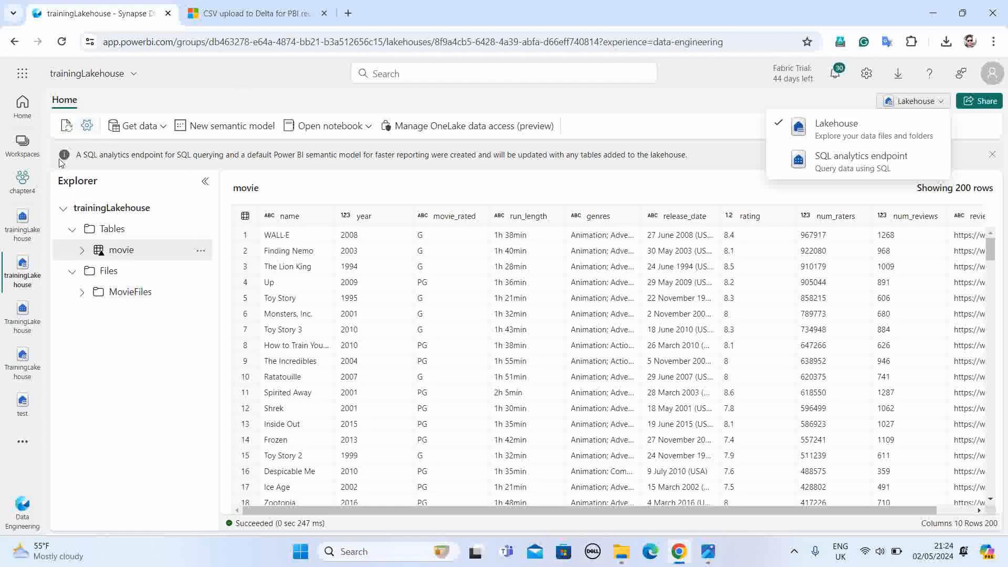
left_click(16, 42)
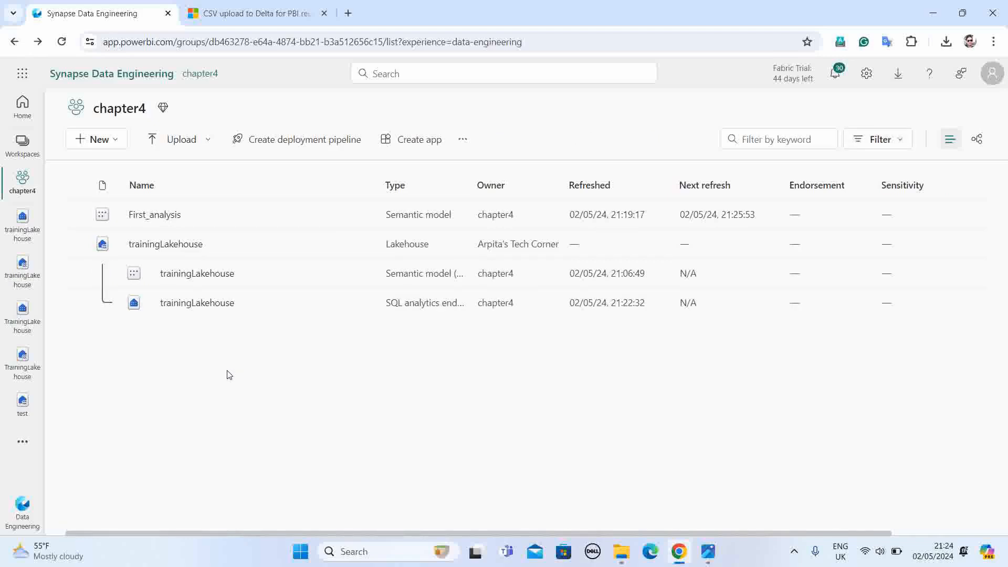